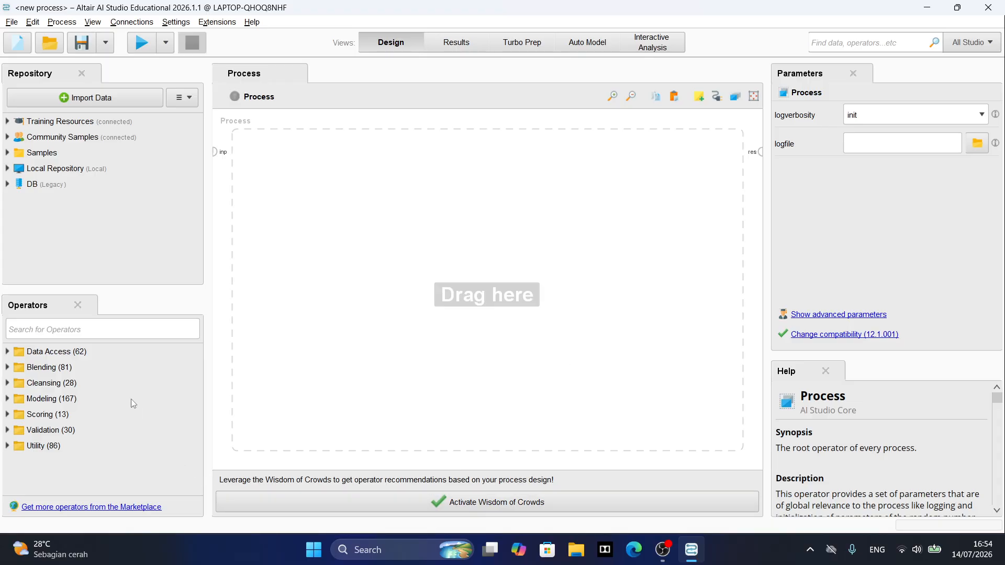
Search the operators for "excel" and place a Read Excel operator at the start of the process
{"action": "left_click", "coordinate": [89, 330]}
{"action": "type", "text": "e"}
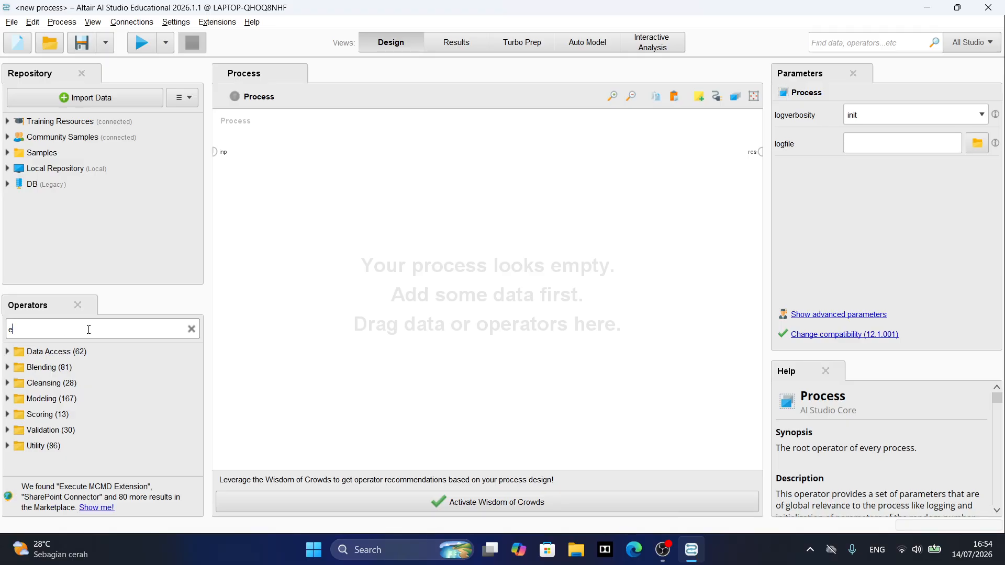
{"action": "type", "text": "xcel"}
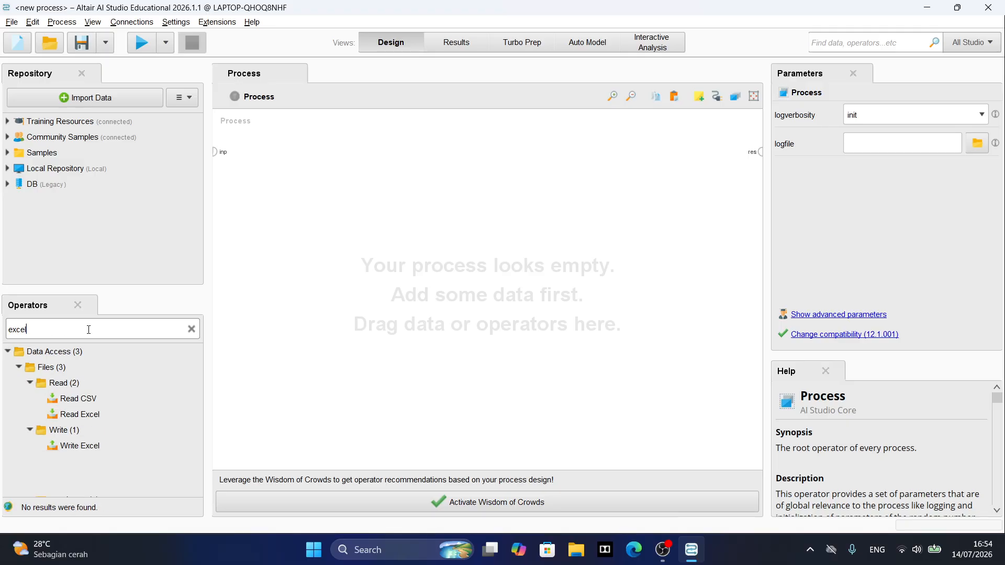
{"action": "left_click", "coordinate": [96, 417]}
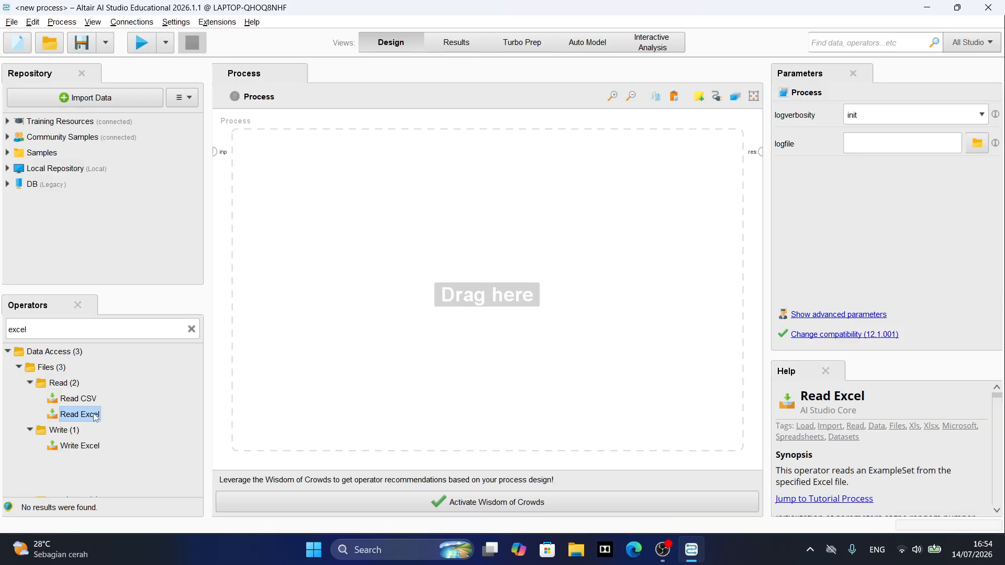
{"action": "left_click_drag", "start_coordinate": [96, 418], "coordinate": [345, 215]}
{"action": "left_click_drag", "start_coordinate": [278, 162], "coordinate": [277, 161]}
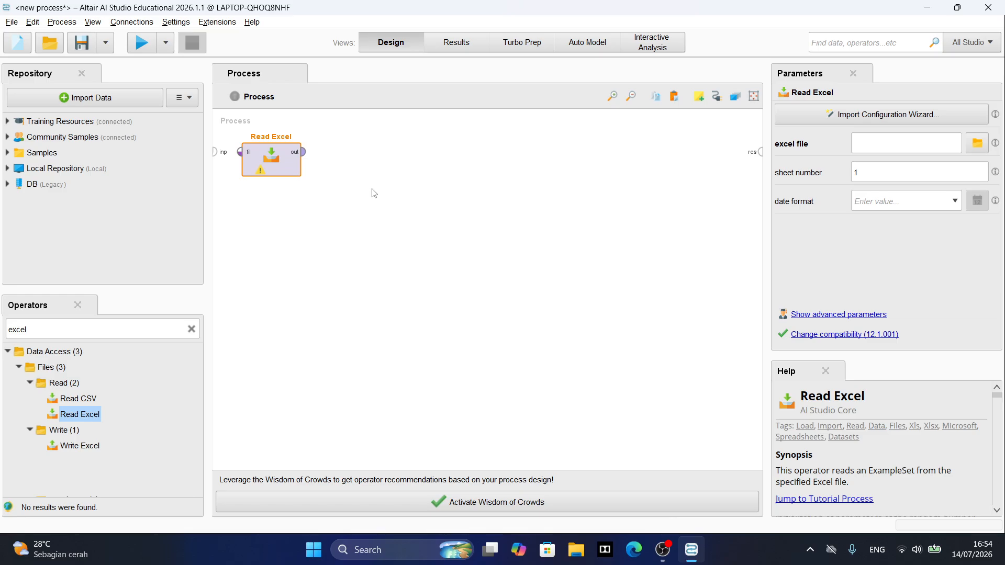
Load amanda_brownies_replikasi.xlsx from Documents into Read Excel, importing Sheet1 range A:E with row 1 as the header
{"action": "double_click", "coordinate": [279, 168]}
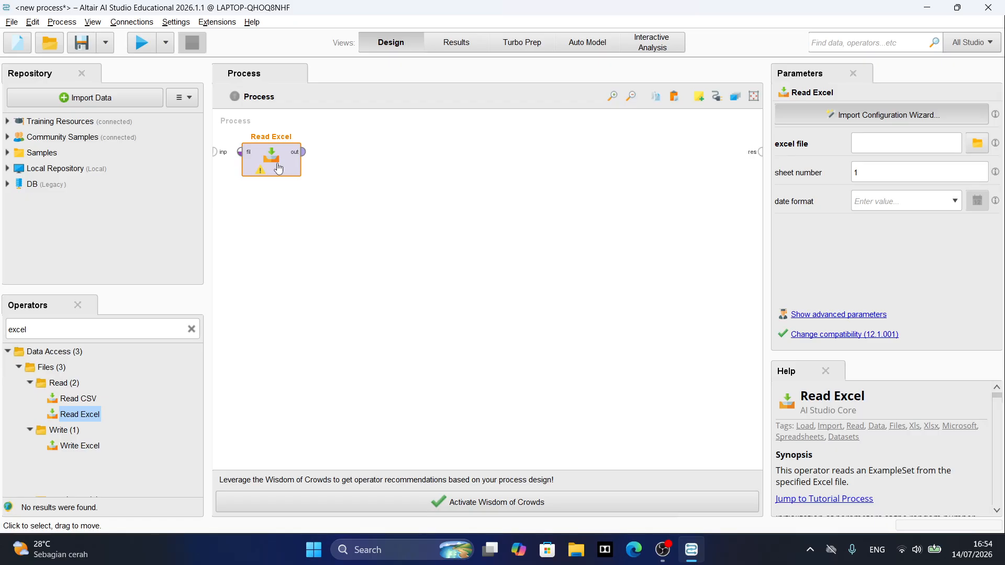
{"action": "left_click", "coordinate": [398, 190]}
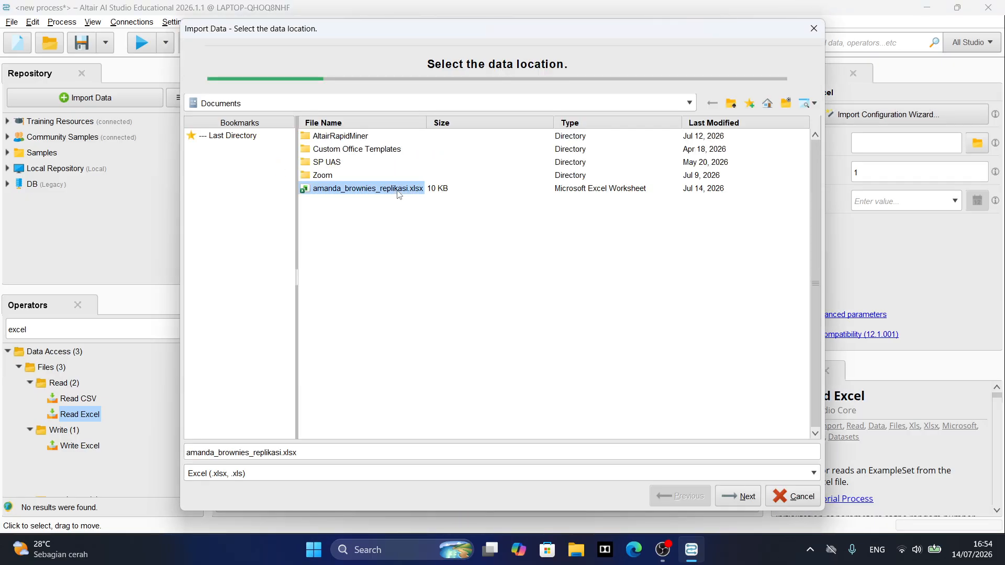
{"action": "left_click", "coordinate": [751, 498]}
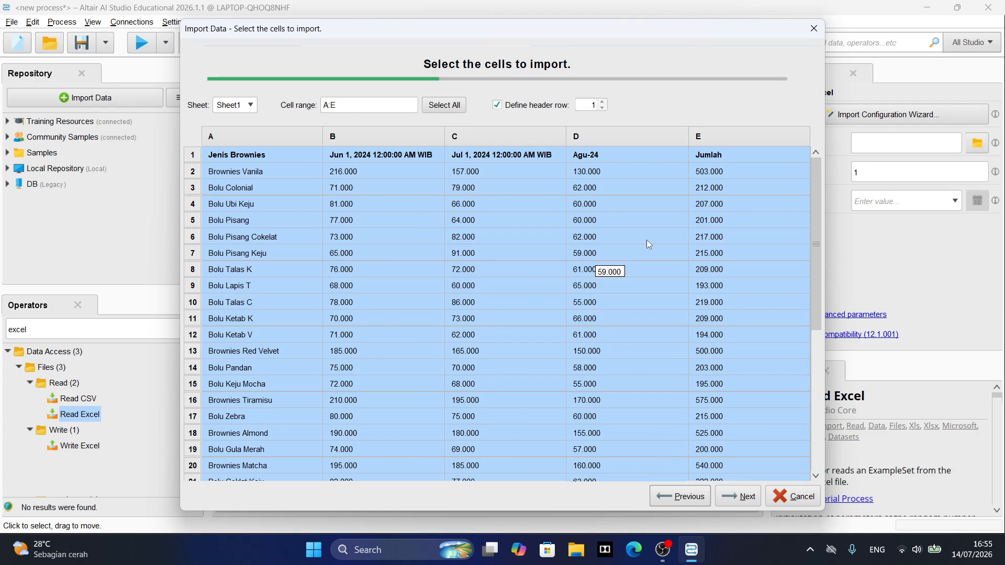
{"action": "left_click", "coordinate": [735, 493]}
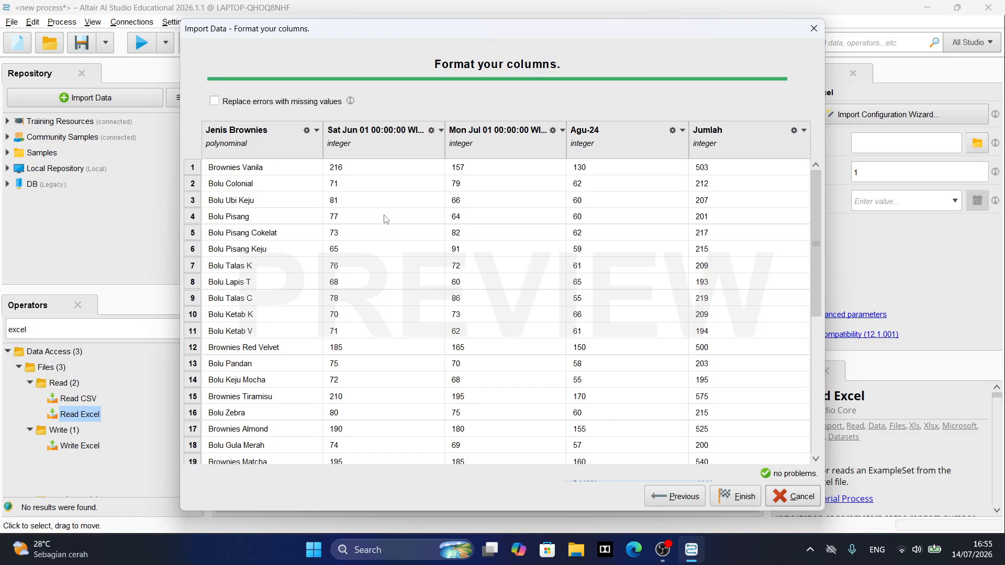
Assign the id role to the Jenis Brownies column
{"action": "left_click", "coordinate": [317, 131]}
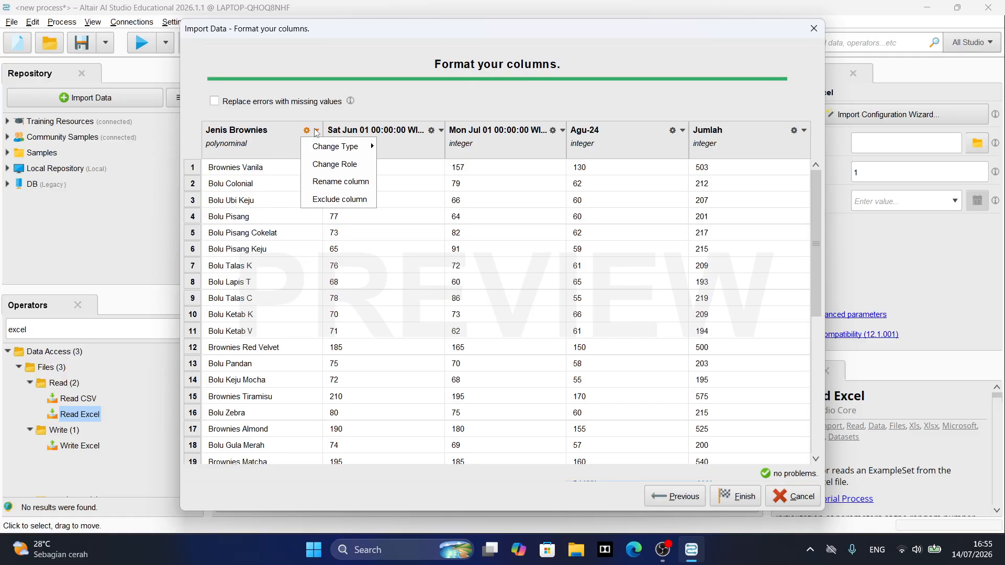
{"action": "left_click", "coordinate": [334, 165]}
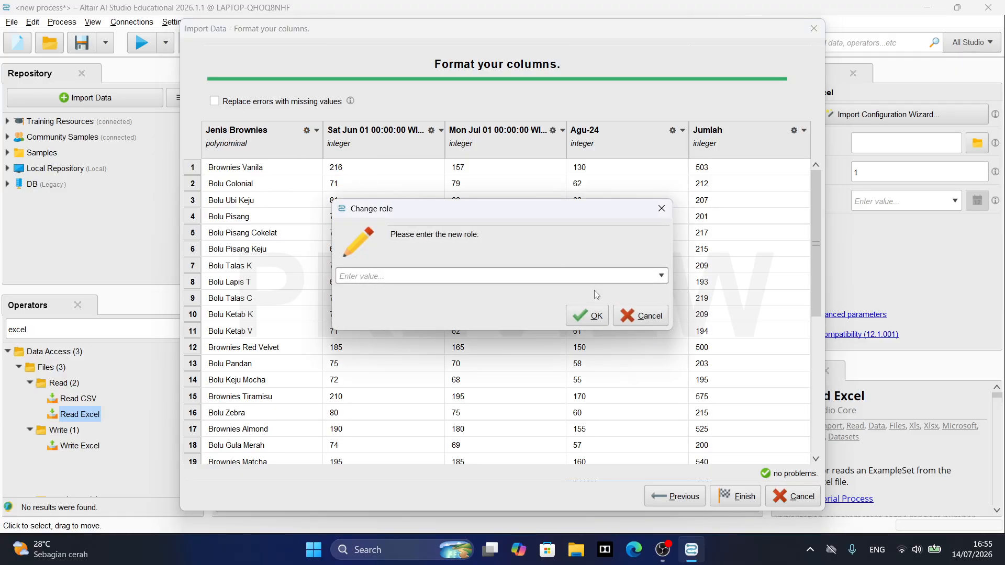
{"action": "left_click", "coordinate": [658, 276]}
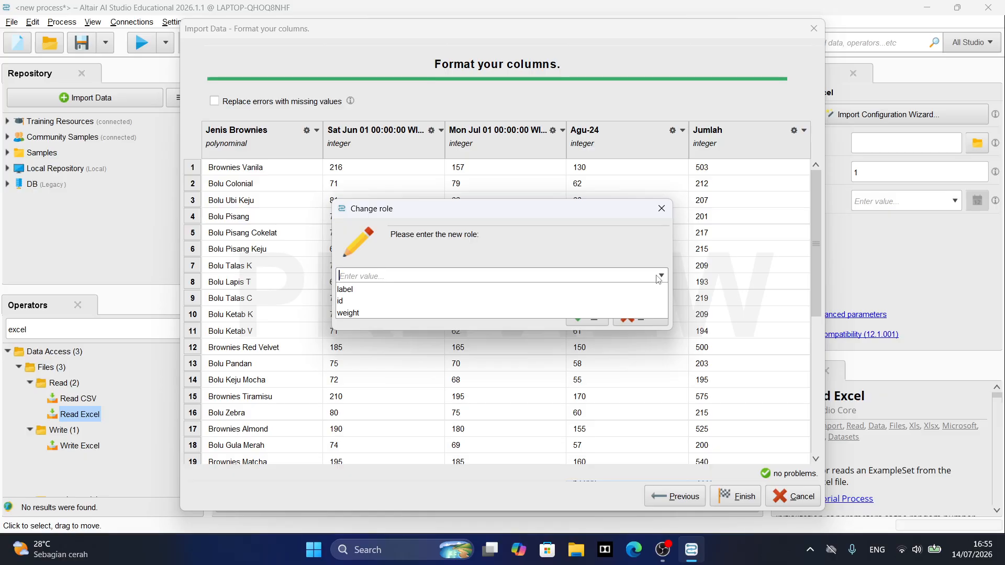
{"action": "left_click", "coordinate": [555, 300]}
{"action": "left_click", "coordinate": [597, 317]}
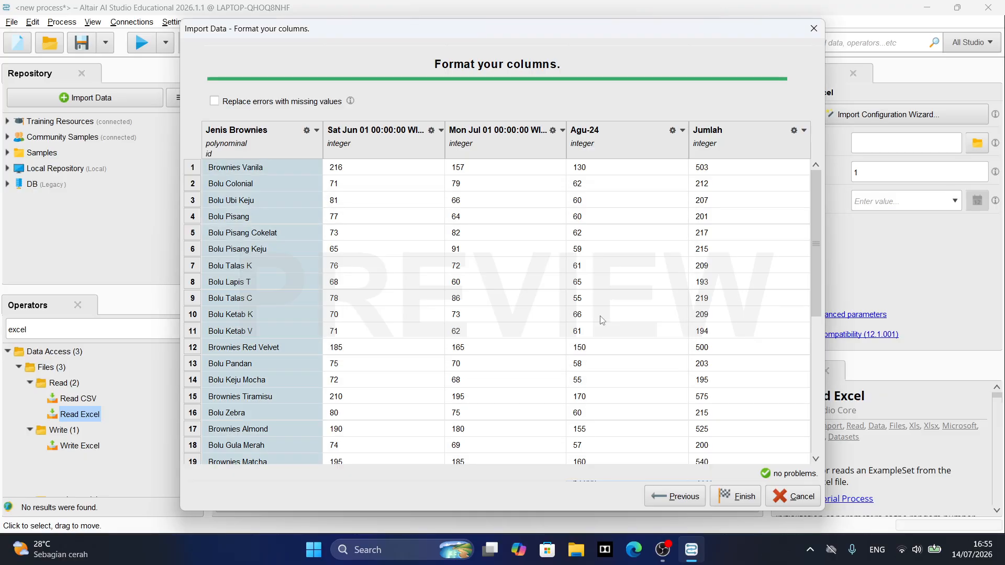
Assign the label role to the Jumlah column and finish the data import
{"action": "left_click", "coordinate": [806, 130]}
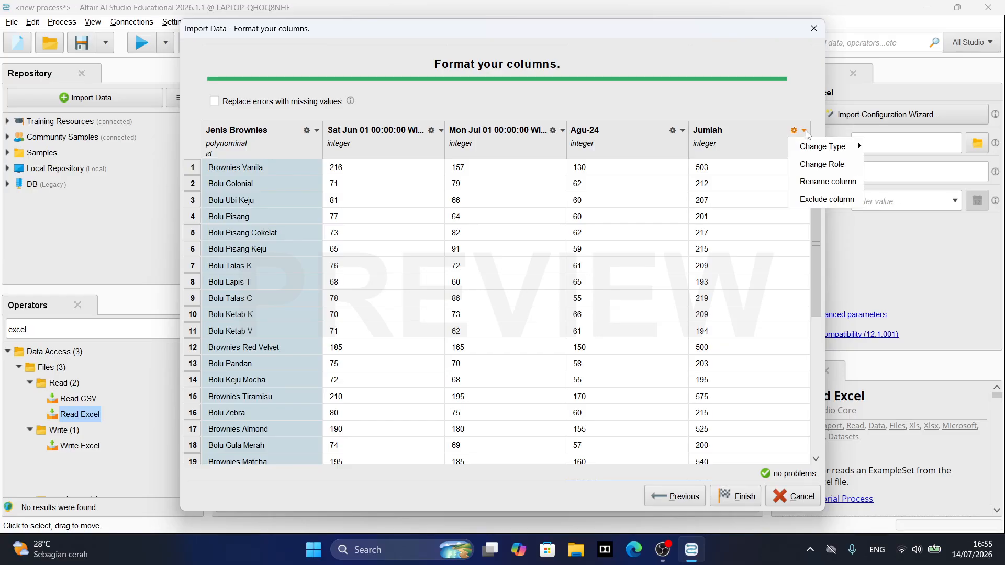
{"action": "left_click", "coordinate": [817, 167]}
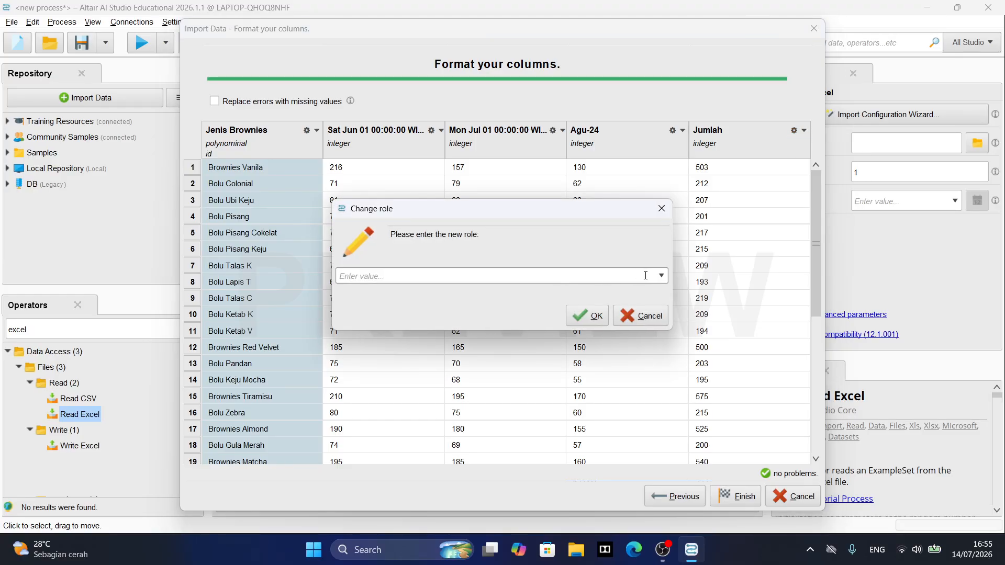
{"action": "left_click", "coordinate": [661, 276]}
{"action": "left_click", "coordinate": [616, 288]}
{"action": "left_click", "coordinate": [588, 316]}
{"action": "left_click", "coordinate": [729, 498]}
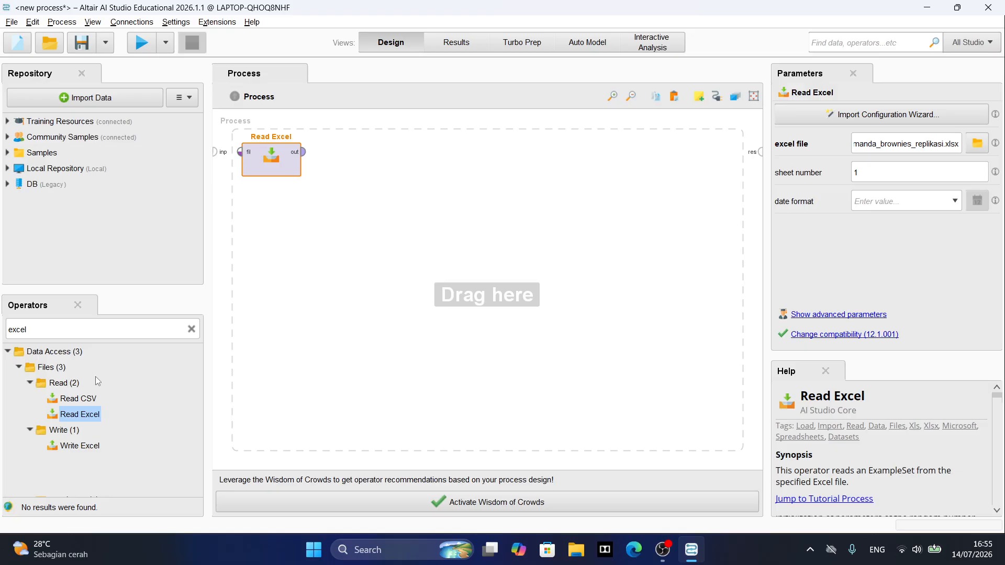
Add a Set Role operator after Read Excel and connect Read Excel's out port to its exa input
{"action": "double_click", "coordinate": [69, 324]}
{"action": "type", "text": "s"}
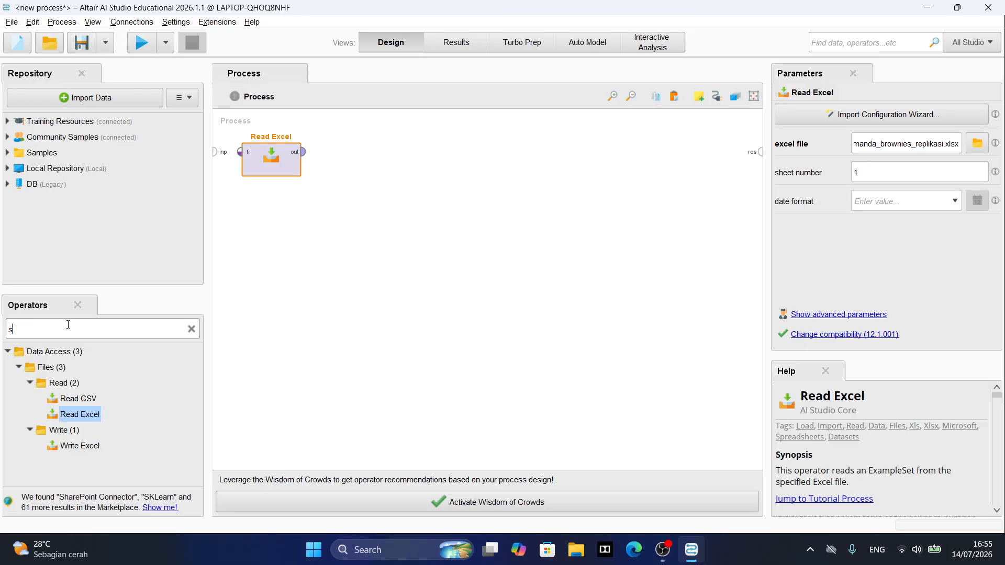
{"action": "type", "text": "et rol"}
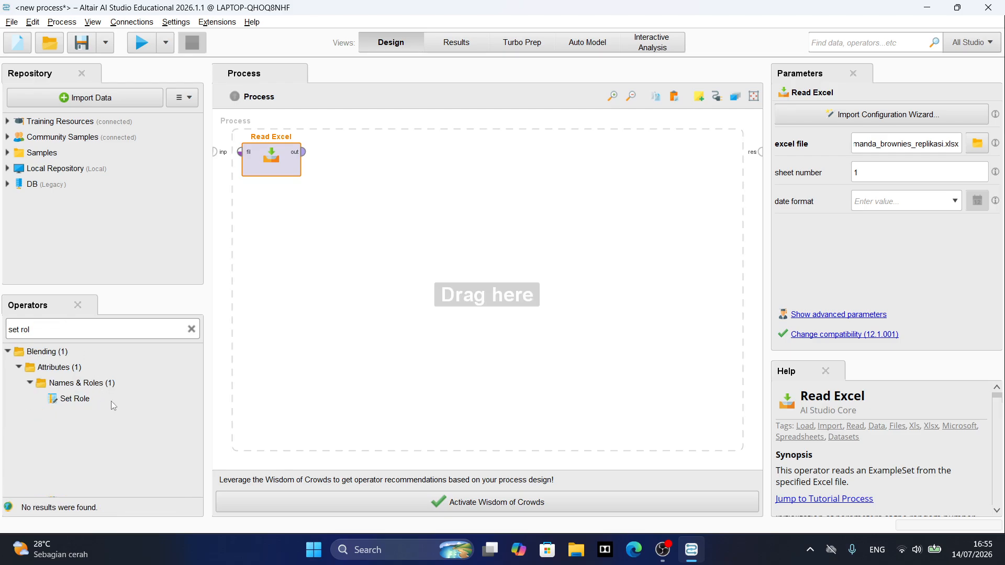
{"action": "left_click_drag", "start_coordinate": [78, 399], "coordinate": [446, 160]}
{"action": "left_click_drag", "start_coordinate": [376, 155], "coordinate": [378, 158]}
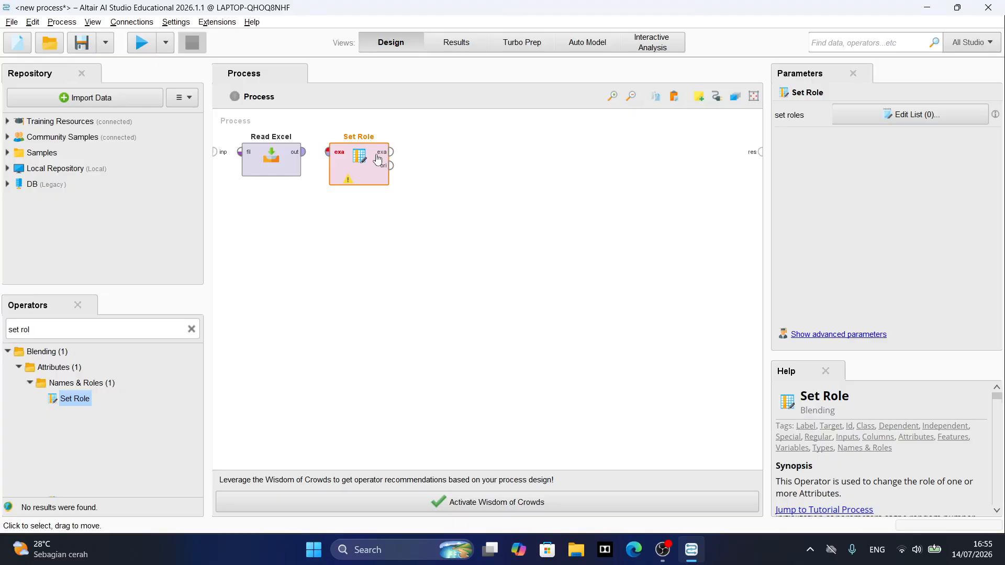
{"action": "left_click", "coordinate": [304, 151]}
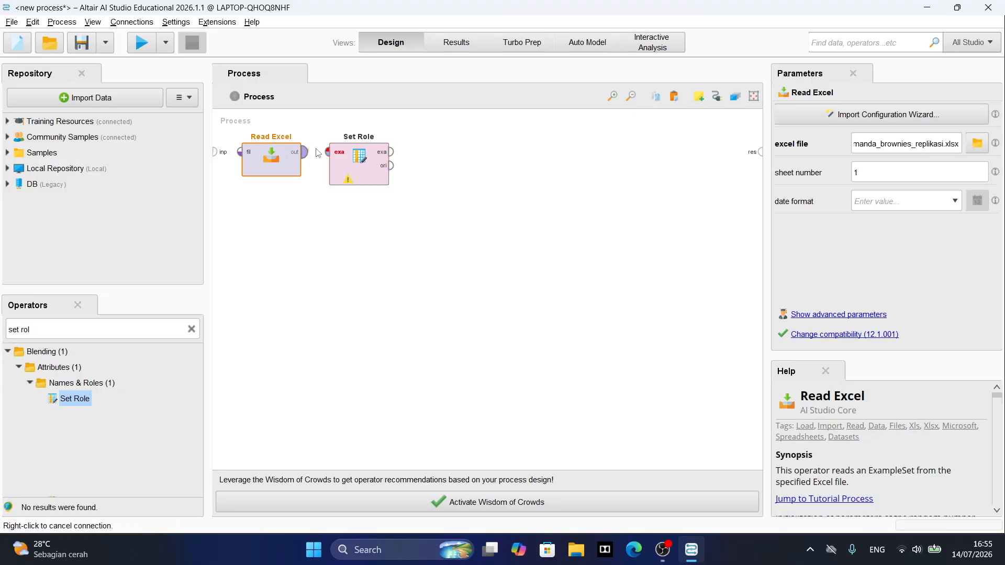
{"action": "left_click", "coordinate": [327, 152]}
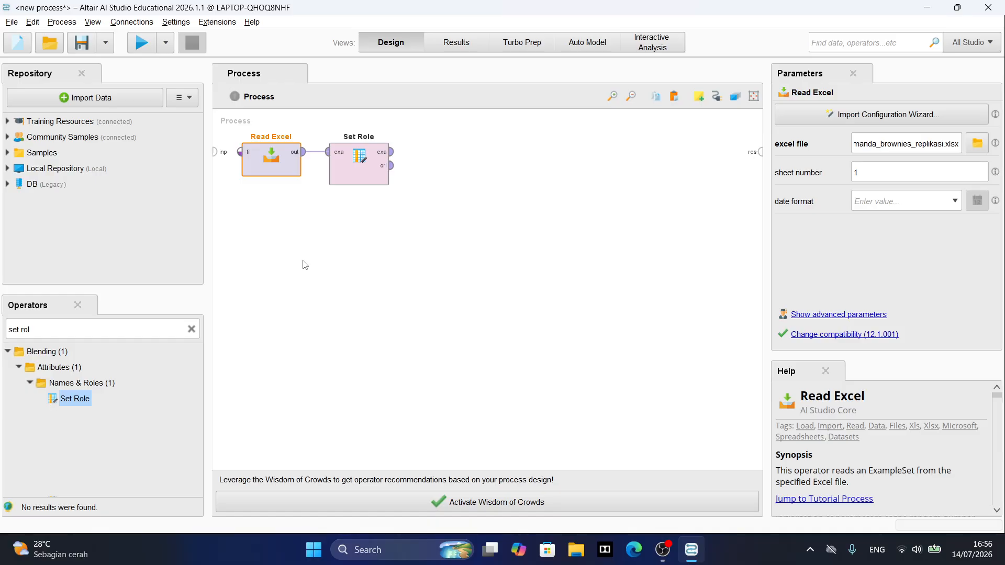
Add a Split Data operator after Set Role and connect Set Role's exa output to its exa input
{"action": "left_click", "coordinate": [79, 329]}
{"action": "left_click", "coordinate": [77, 328]}
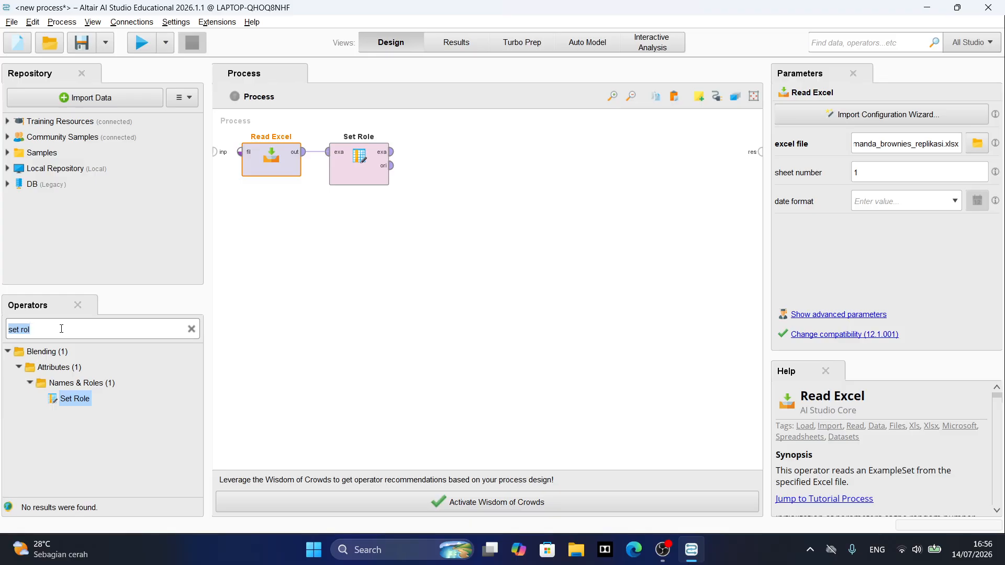
{"action": "type", "text": "split"}
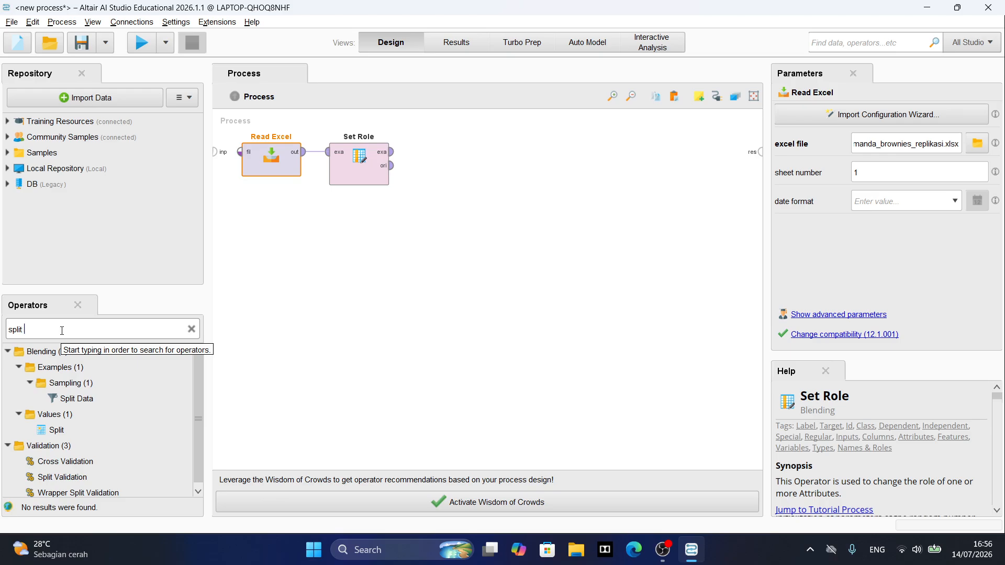
{"action": "type", "text": " da"}
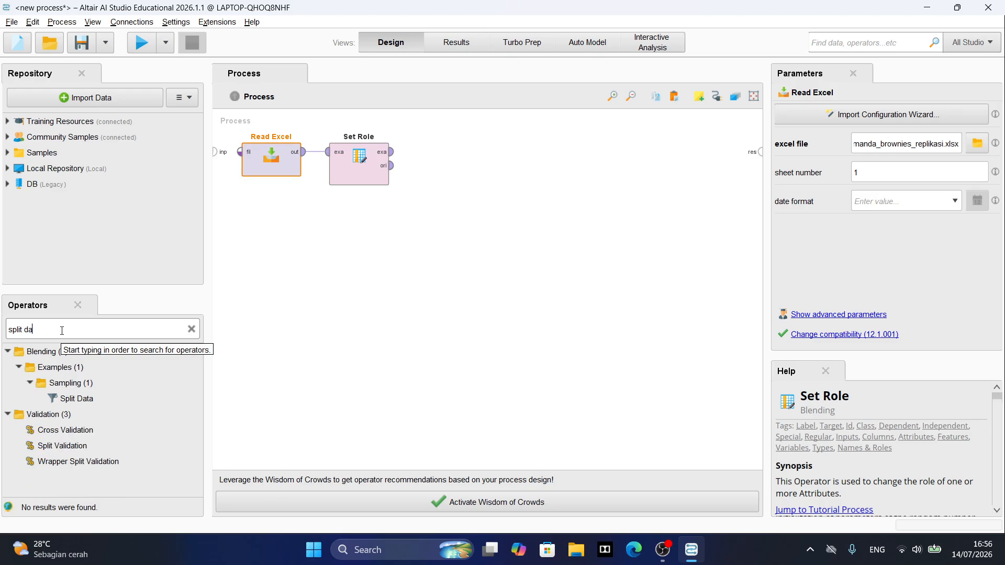
{"action": "left_click_drag", "start_coordinate": [80, 400], "coordinate": [292, 321]}
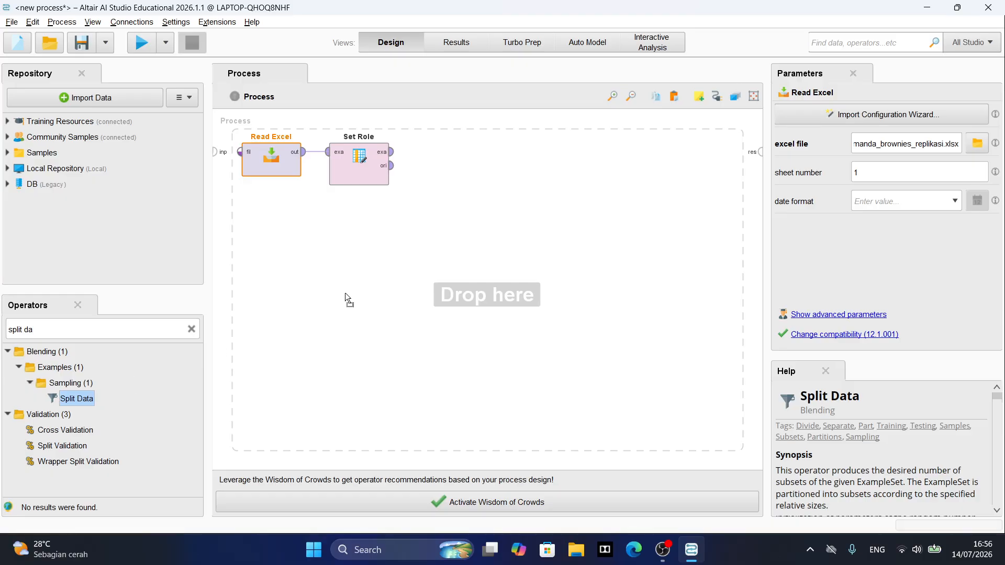
{"action": "left_click_drag", "start_coordinate": [476, 156], "coordinate": [480, 162]}
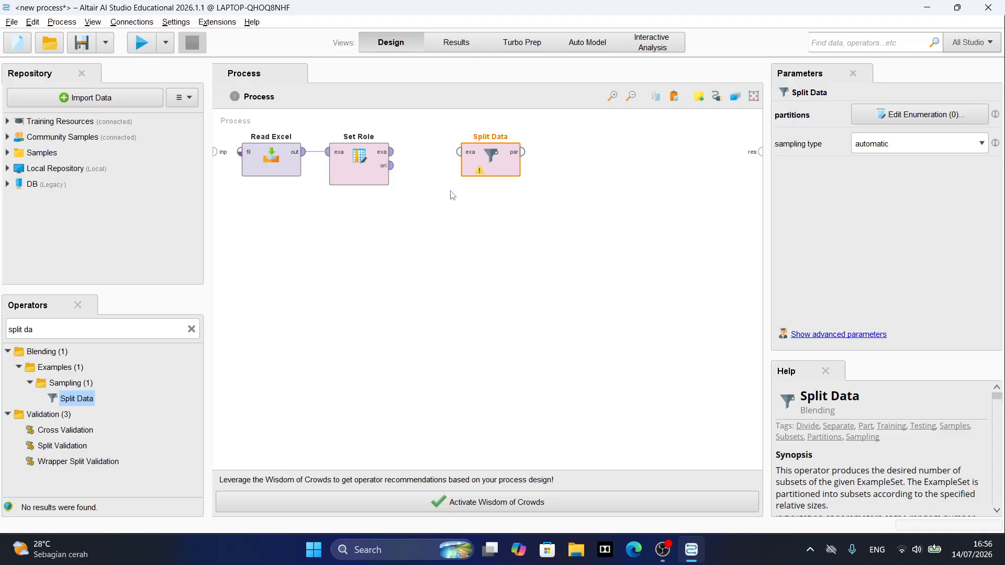
{"action": "left_click", "coordinate": [392, 152]}
{"action": "left_click", "coordinate": [475, 156]}
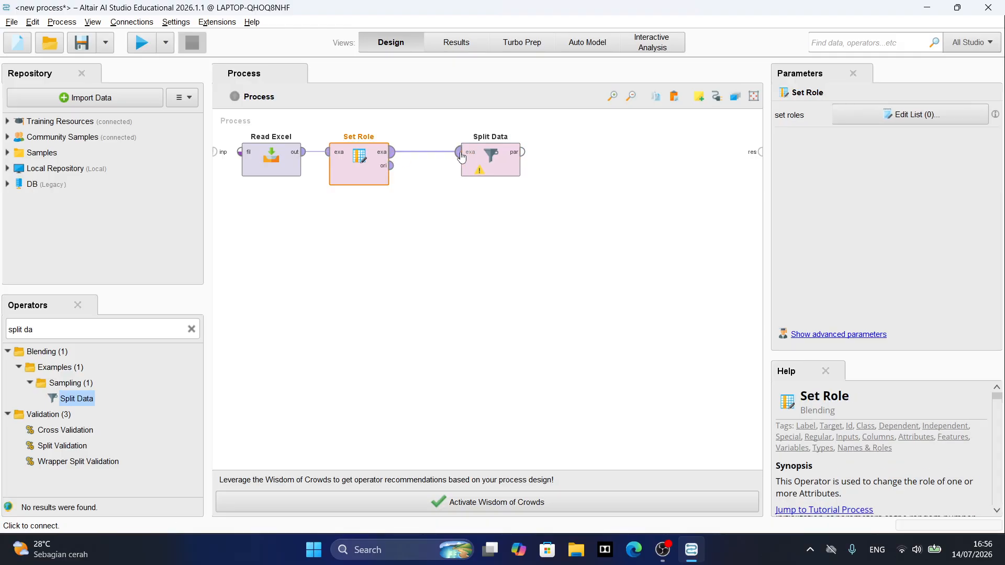
Define two Split Data partitions with ratios 0.7 and 0.3
{"action": "double_click", "coordinate": [501, 158]}
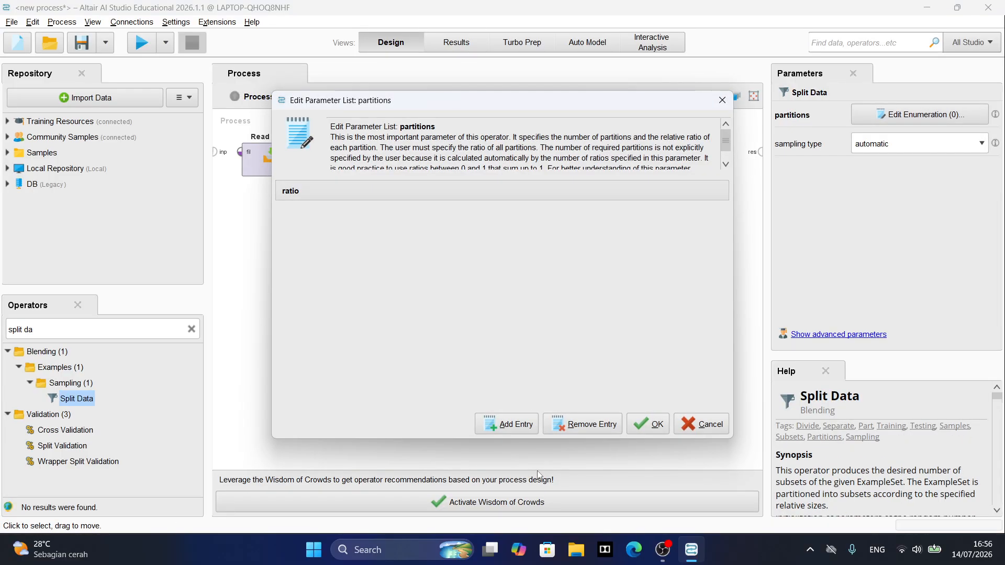
{"action": "left_click", "coordinate": [515, 432]}
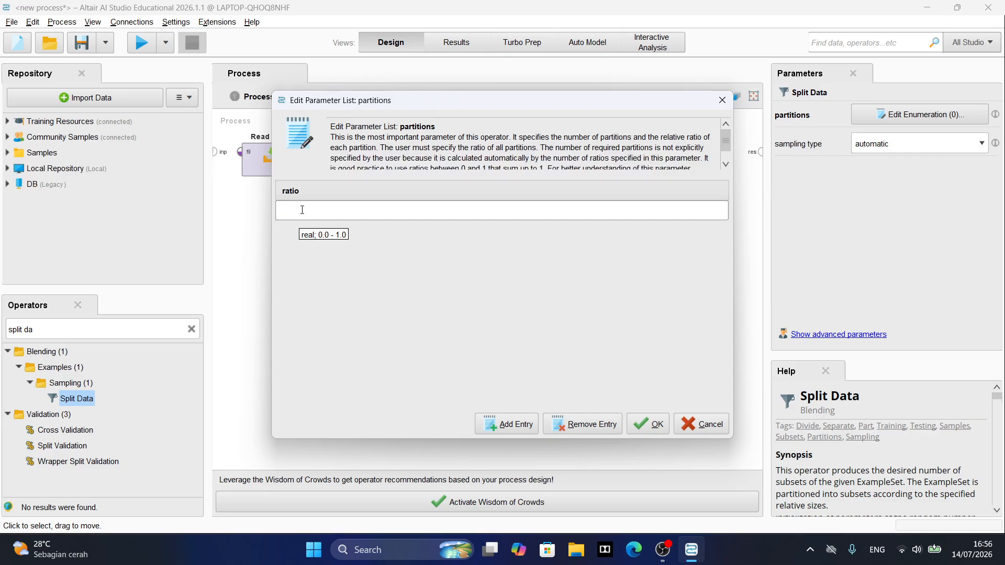
{"action": "type", "text": "0.7"}
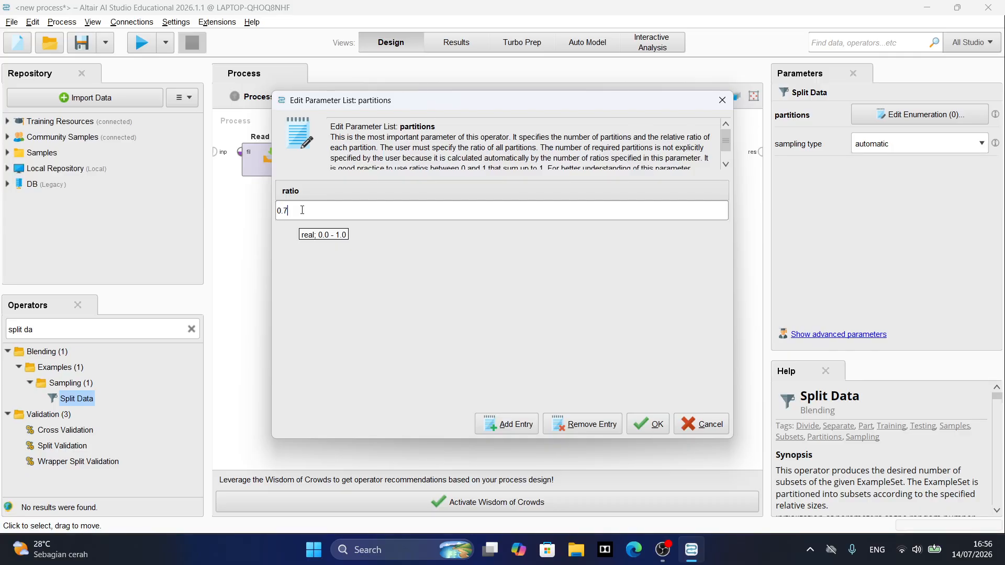
{"action": "left_click", "coordinate": [505, 428]}
{"action": "type", "text": "0.3"}
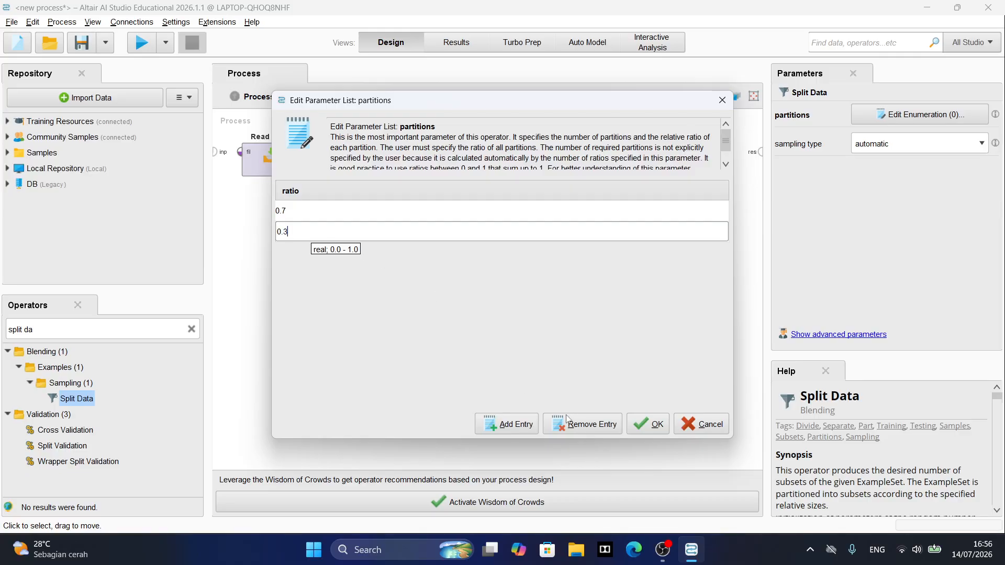
{"action": "left_click", "coordinate": [646, 425]}
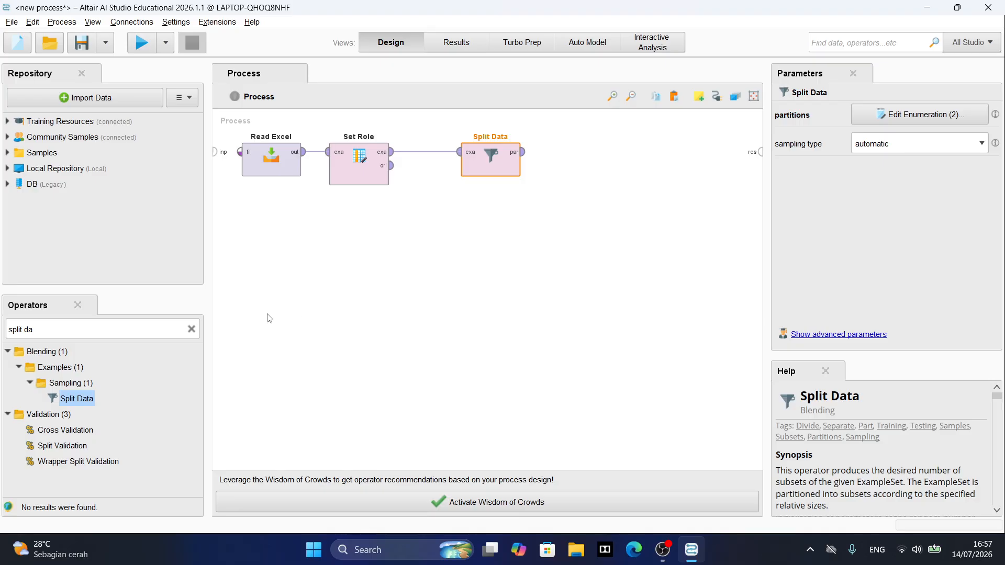
Find the Linear Regression operator and add it to the process after Split Data
{"action": "left_click", "coordinate": [56, 330]}
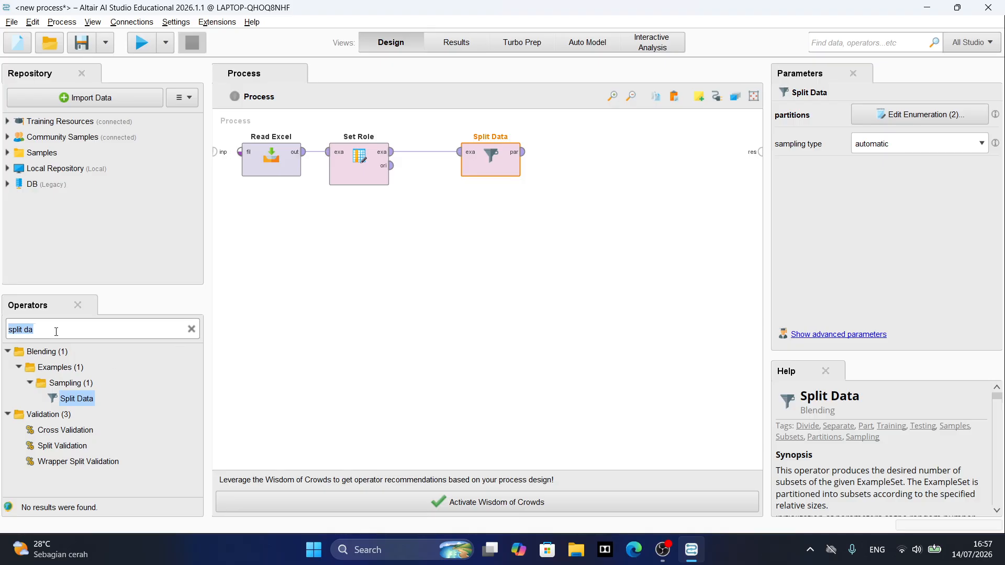
{"action": "type", "text": "lini"}
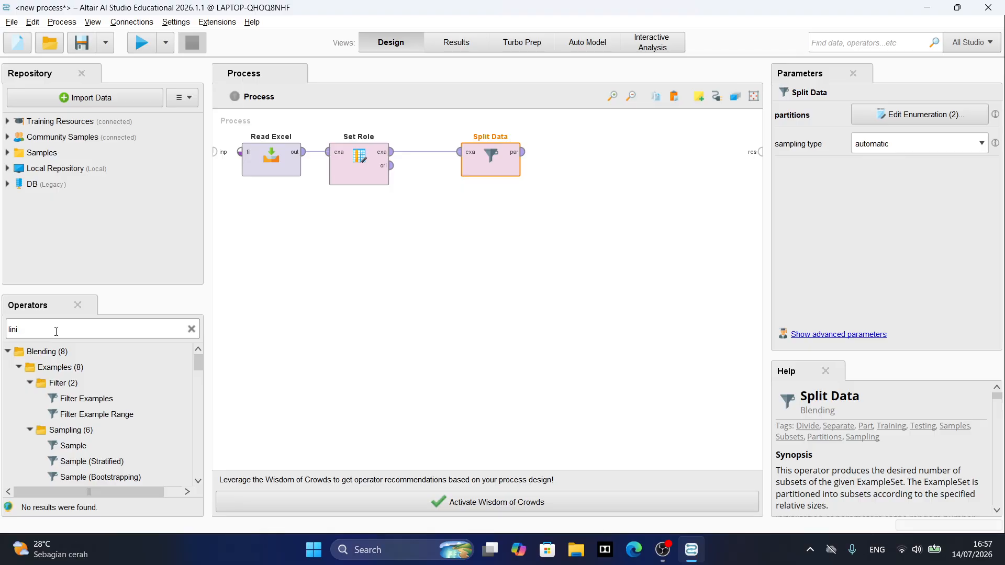
{"action": "type", "text": "er"}
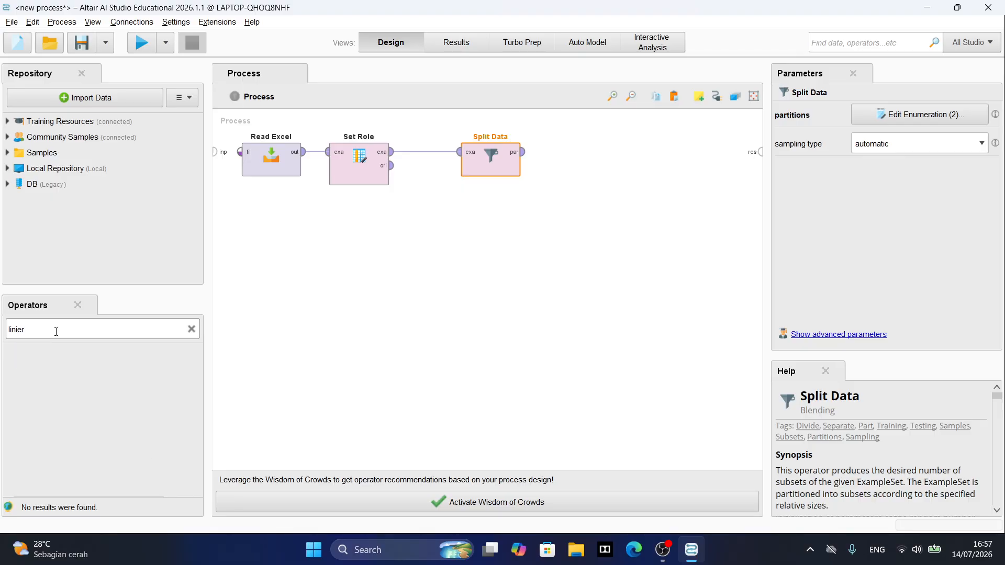
{"action": "key", "text": "BackSpace"}
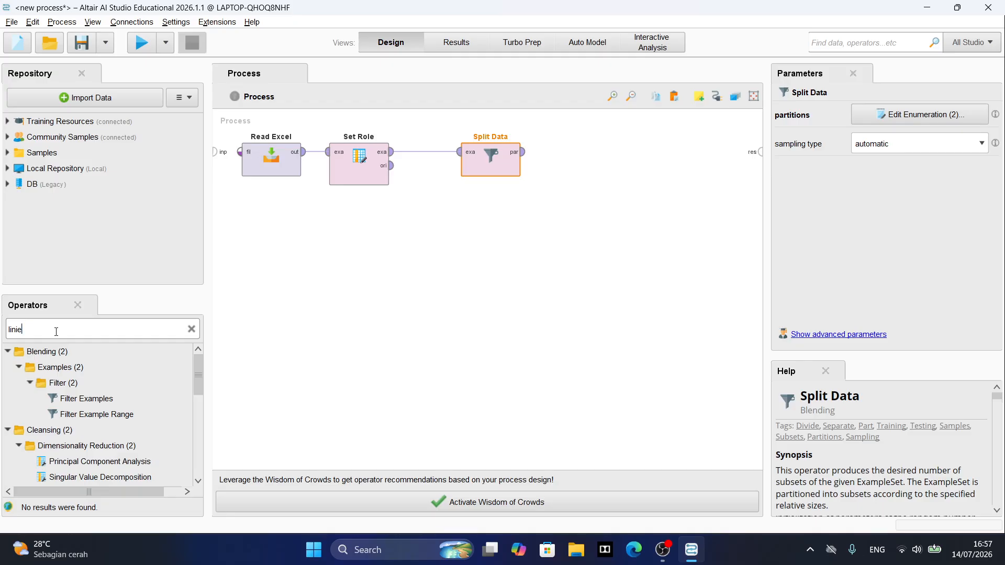
{"action": "key", "text": "BackSpace"}
{"action": "key", "text": "BackSpace"}
{"action": "type", "text": "ear "}
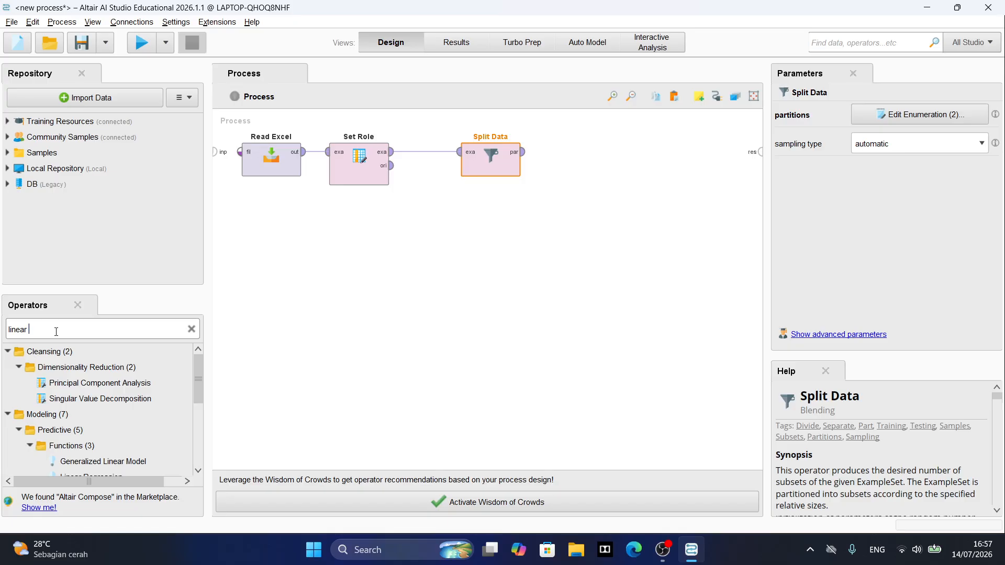
{"action": "type", "text": "reg"}
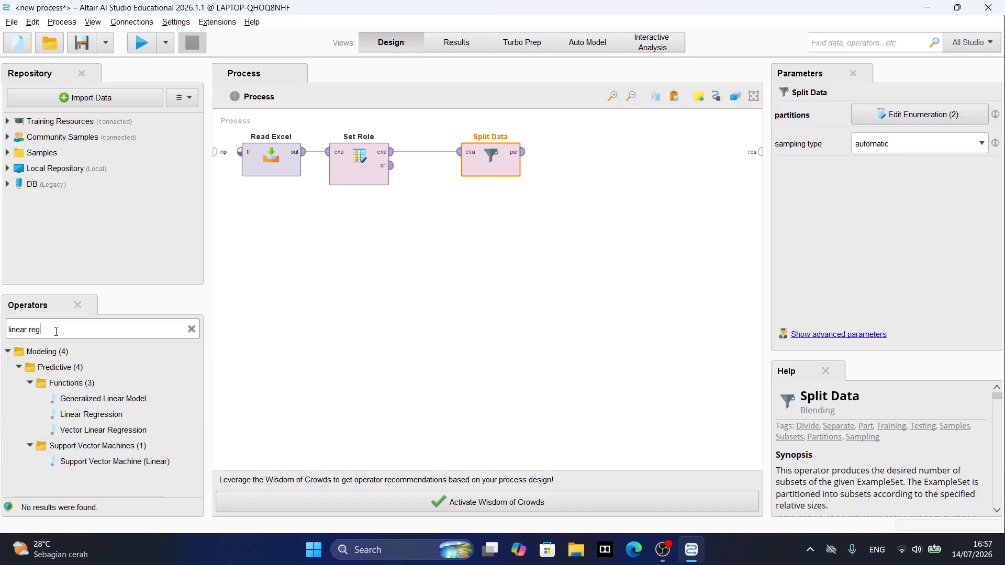
{"action": "left_click_drag", "start_coordinate": [78, 416], "coordinate": [582, 155]}
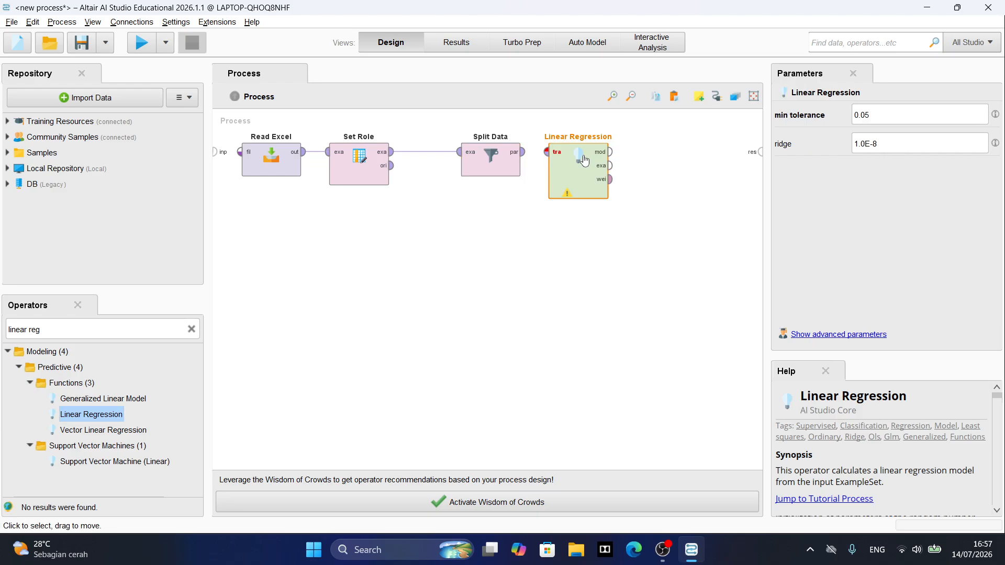
Move Split Data closer to Set Role and connect its first par output to Linear Regression's tra input
{"action": "left_click", "coordinate": [489, 163]}
{"action": "left_click_drag", "start_coordinate": [461, 162], "coordinate": [416, 162]}
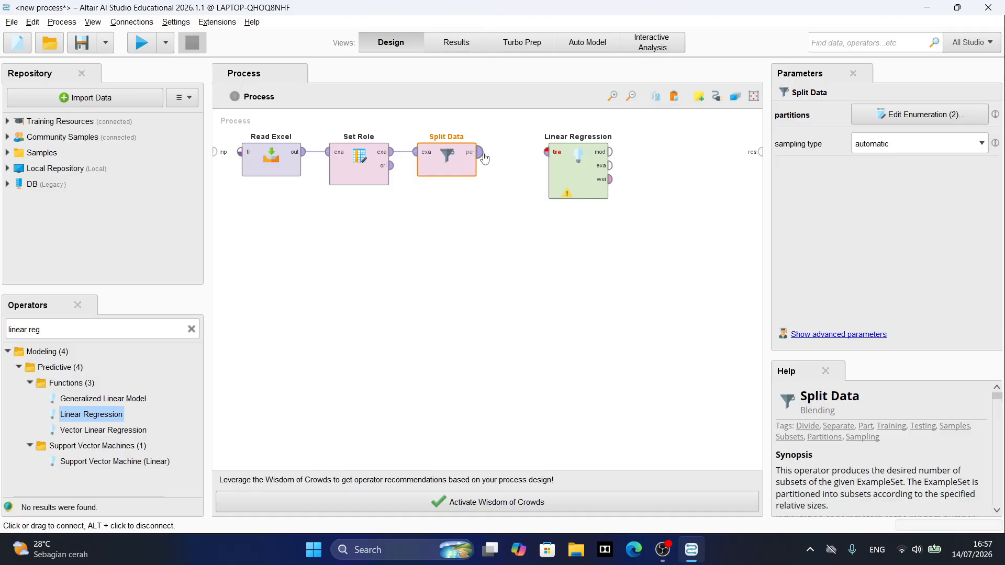
{"action": "left_click_drag", "start_coordinate": [484, 158], "coordinate": [545, 164]}
{"action": "left_click", "coordinate": [570, 164]}
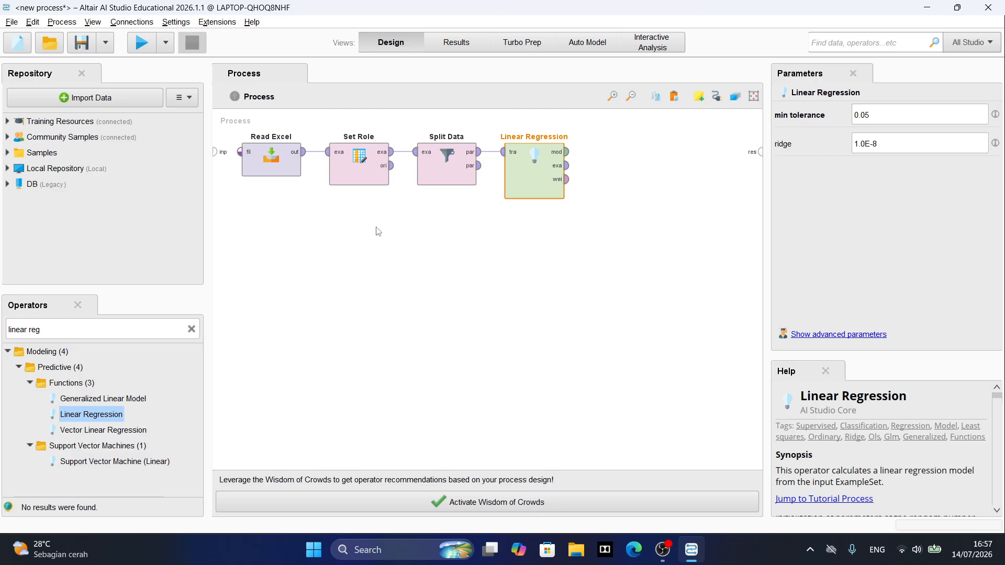
Find the Apply Model operator and place it in the process diagonally below Linear Regression
{"action": "triple_click", "coordinate": [55, 329]}
{"action": "type", "text": "appl"}
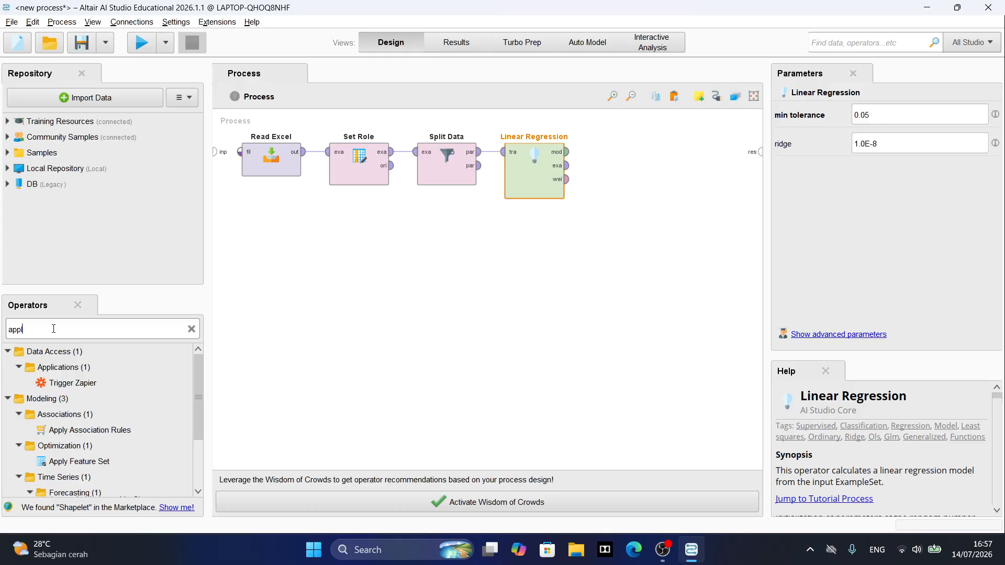
{"action": "type", "text": "y m"}
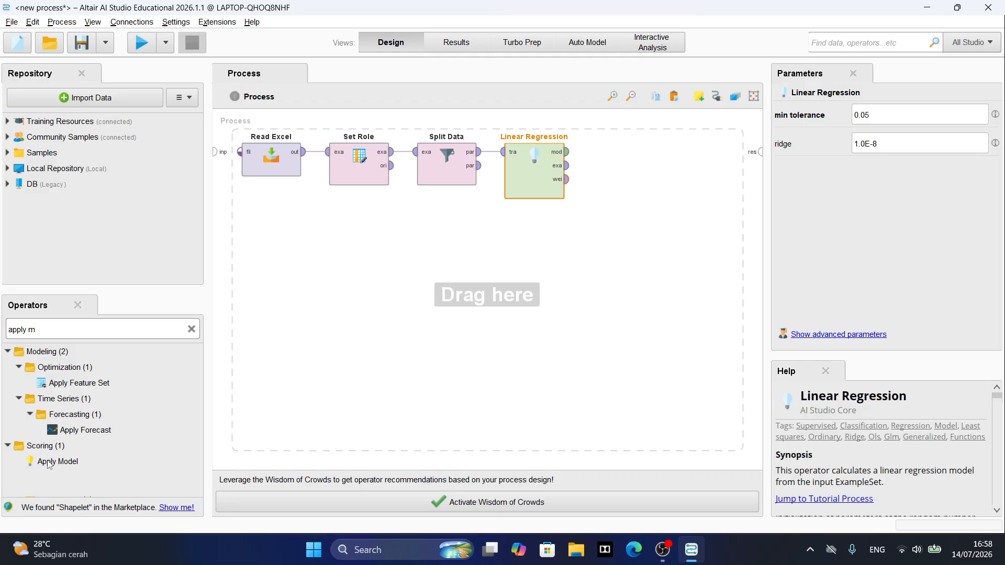
{"action": "left_click_drag", "start_coordinate": [51, 462], "coordinate": [581, 284]}
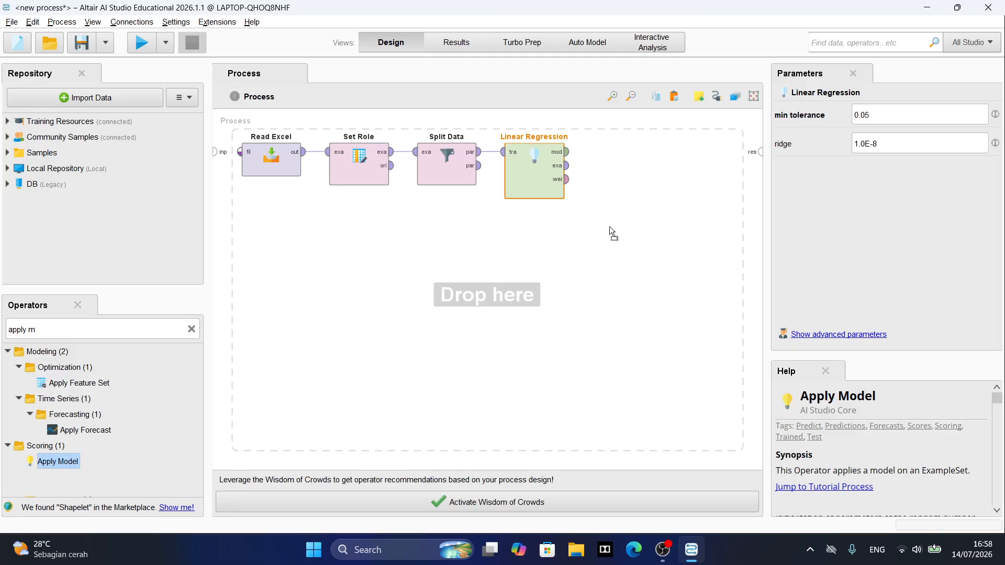
{"action": "left_click_drag", "start_coordinate": [589, 234], "coordinate": [597, 236]}
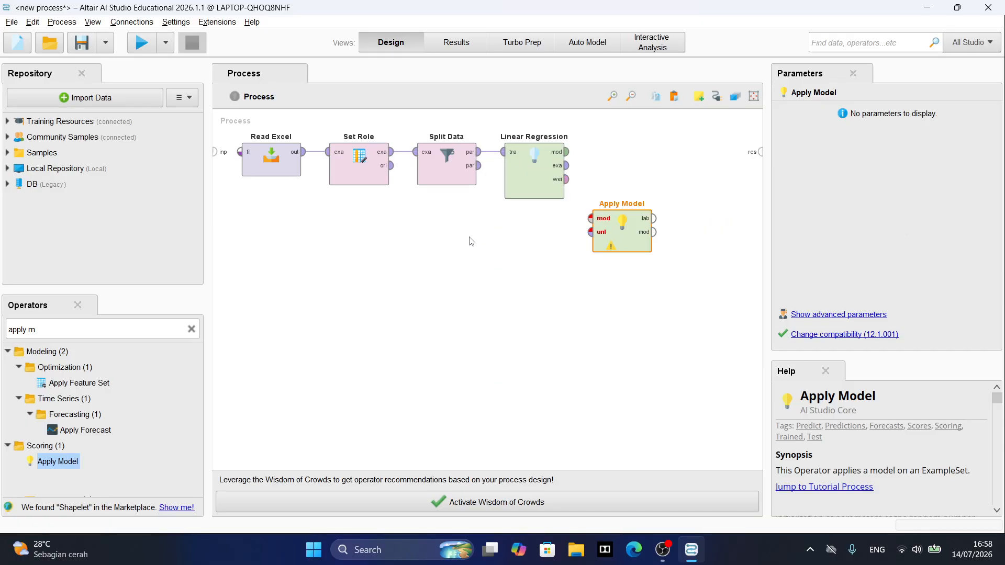
Connect Split Data's second par output to Apply Model's unl input and Linear Regression's mod output to its mod input, moving Split Data lower
{"action": "left_click", "coordinate": [481, 169]}
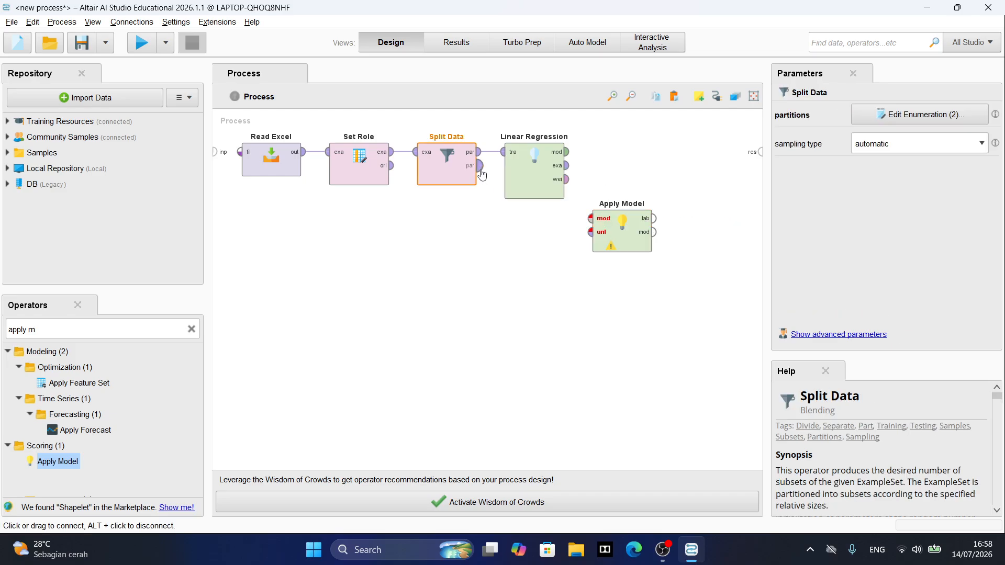
{"action": "left_click", "coordinate": [588, 235]}
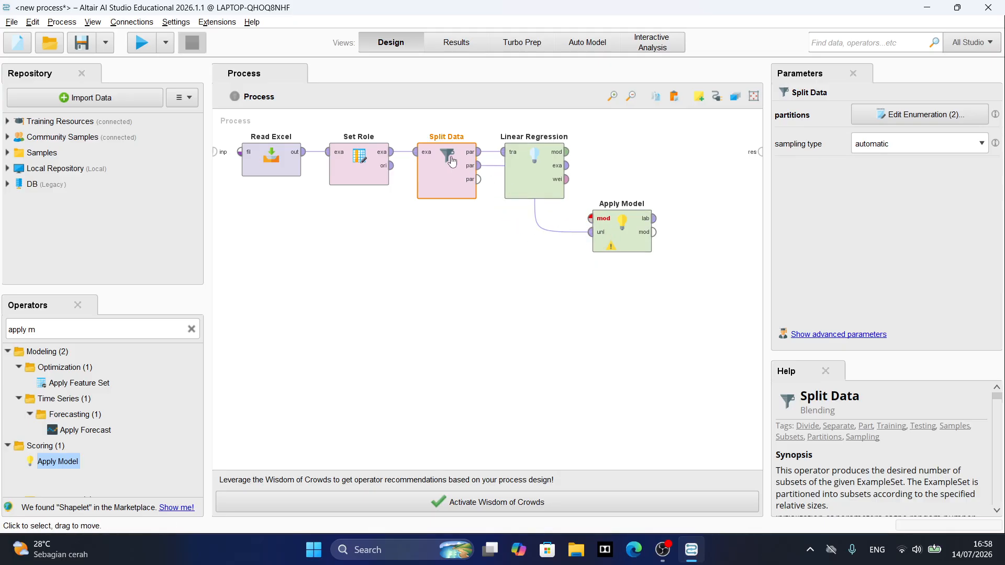
{"action": "left_click_drag", "start_coordinate": [451, 176], "coordinate": [445, 230]}
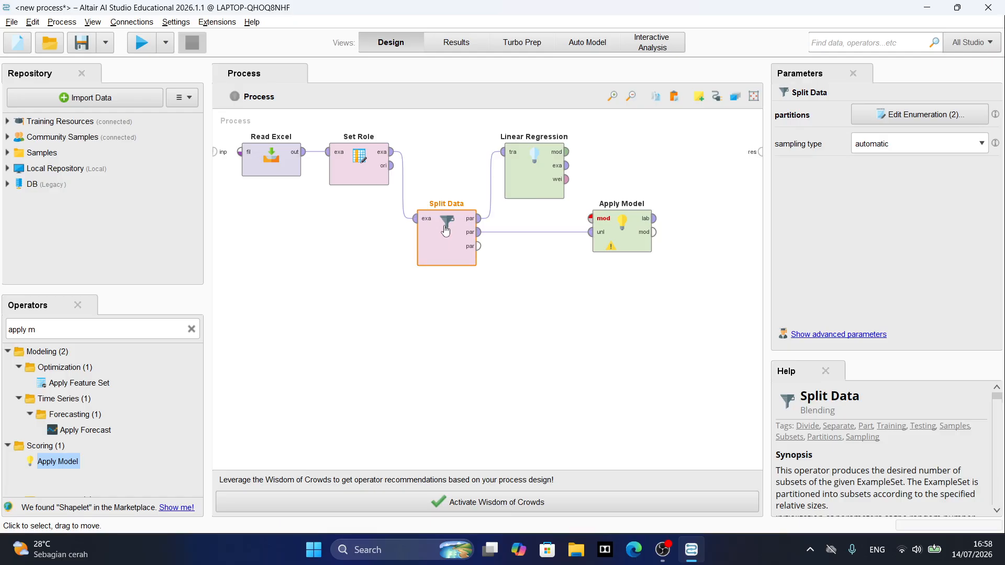
{"action": "left_click", "coordinate": [569, 155]}
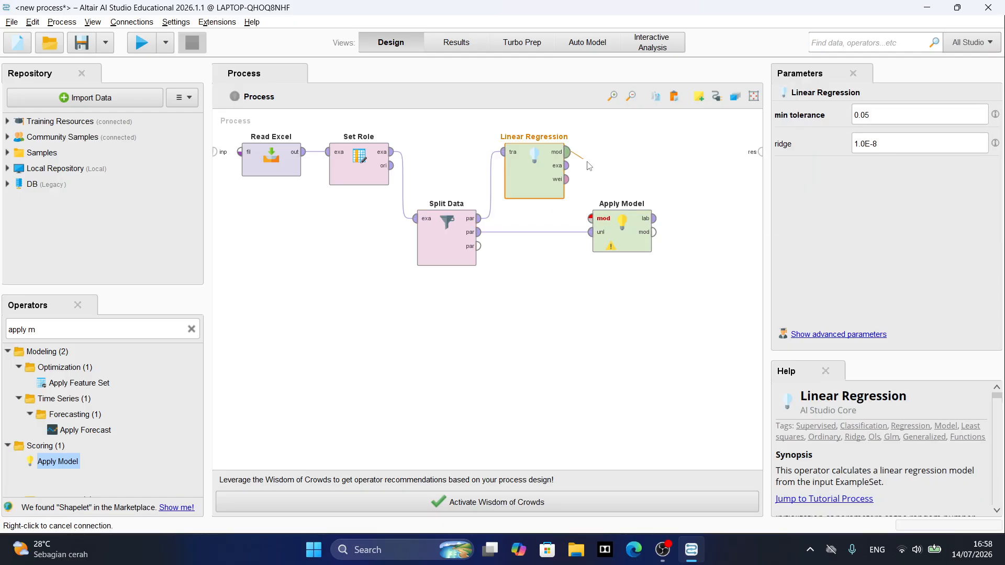
{"action": "left_click", "coordinate": [590, 219]}
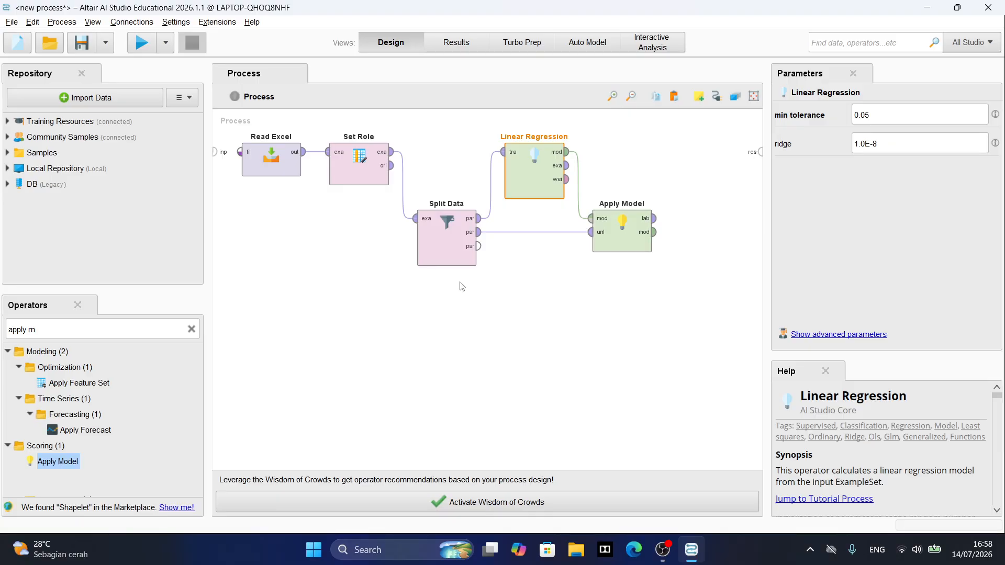
Find the Performance (Regression) operator and add it to the process after Apply Model
{"action": "left_click", "coordinate": [46, 333]}
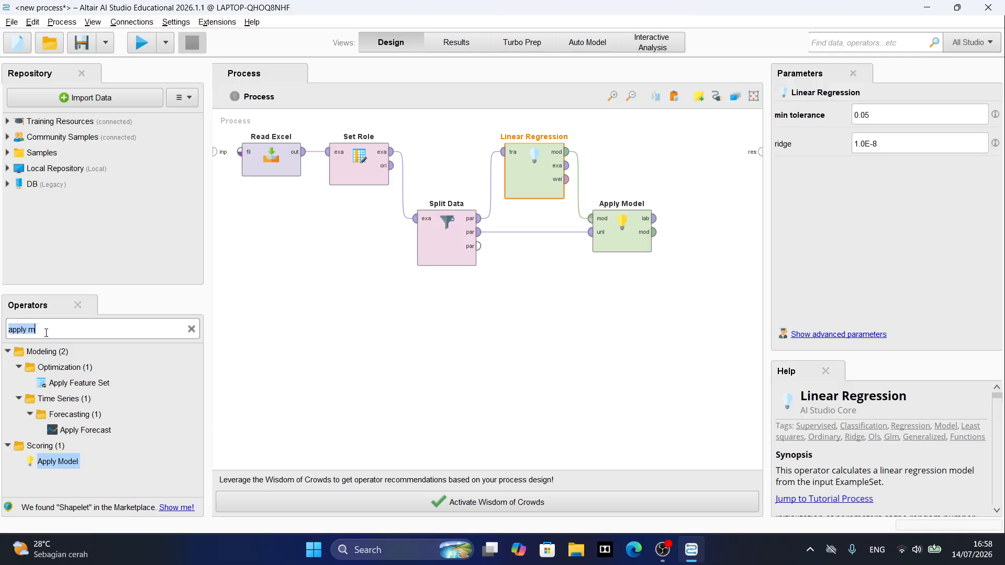
{"action": "type", "text": "perf"}
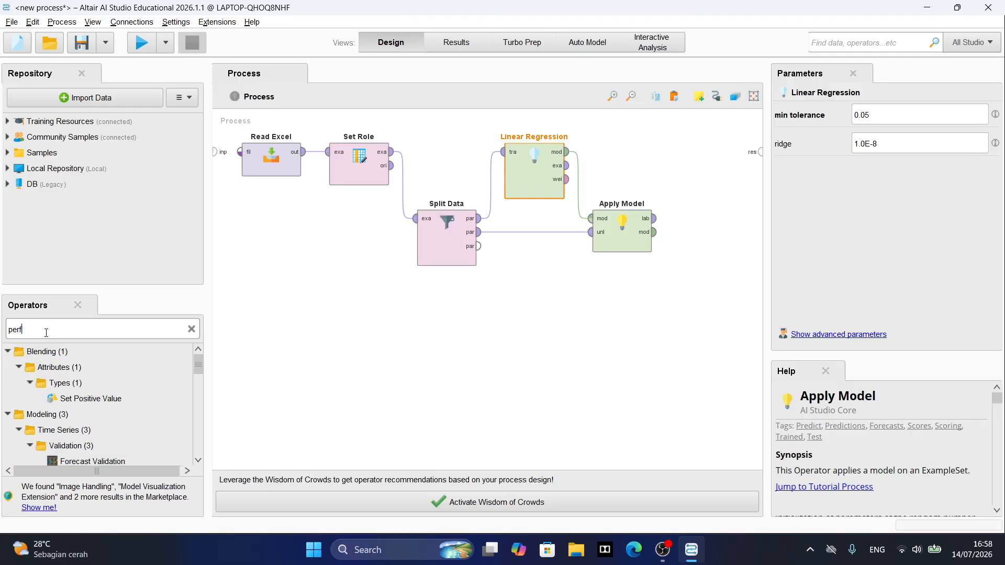
{"action": "type", "text": "or"}
{"action": "type", "text": "mance"}
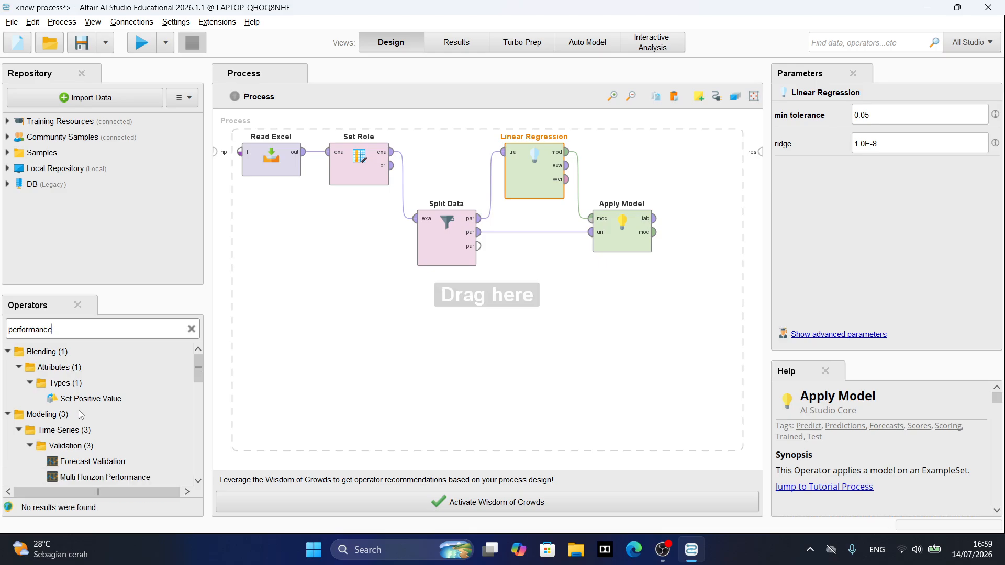
{"action": "scroll", "coordinate": [78, 411], "scroll_direction": "down", "scroll_amount": 3}
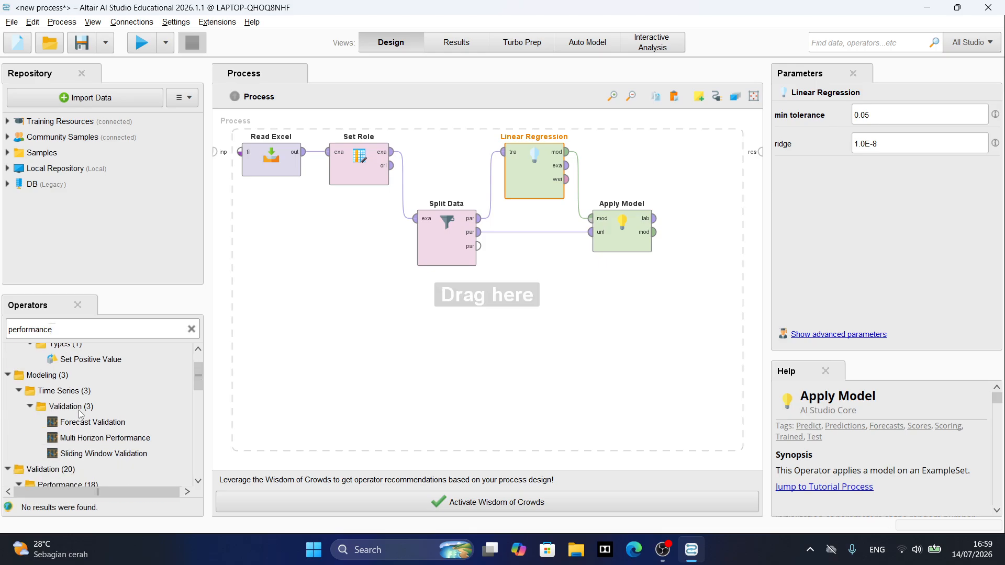
{"action": "scroll", "coordinate": [79, 415], "scroll_direction": "down", "scroll_amount": 1}
{"action": "scroll", "coordinate": [103, 456], "scroll_direction": "down", "scroll_amount": 2}
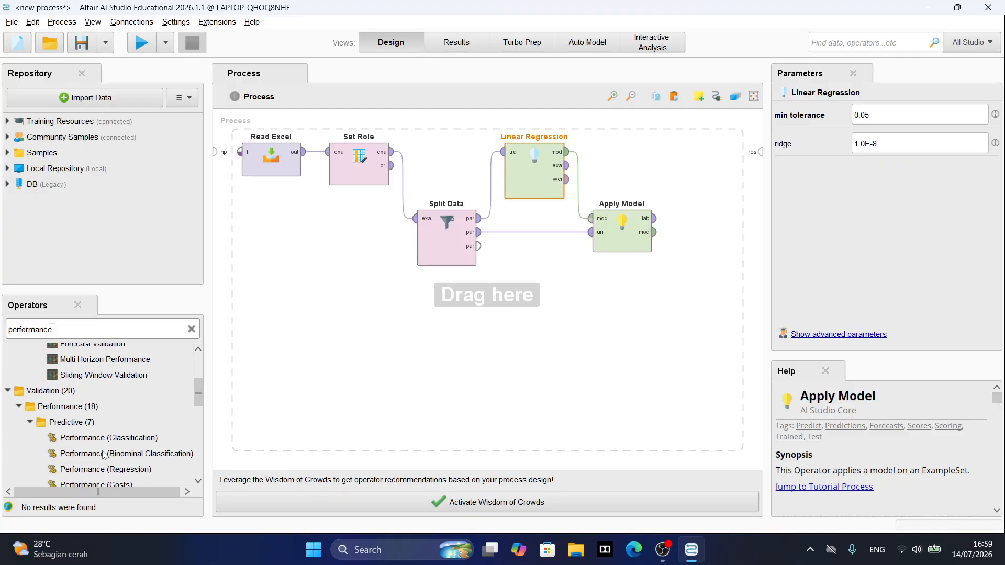
{"action": "left_click_drag", "start_coordinate": [134, 470], "coordinate": [665, 164]}
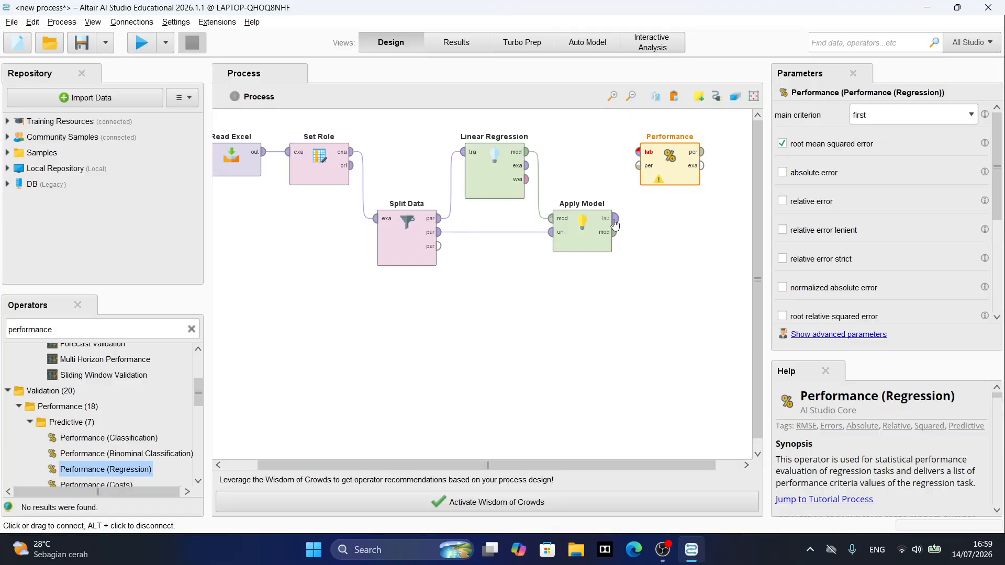
Connect Apply Model's lab output to Performance's lab input and Performance's per output to the process result port
{"action": "mouse_move", "coordinate": [616, 224]}
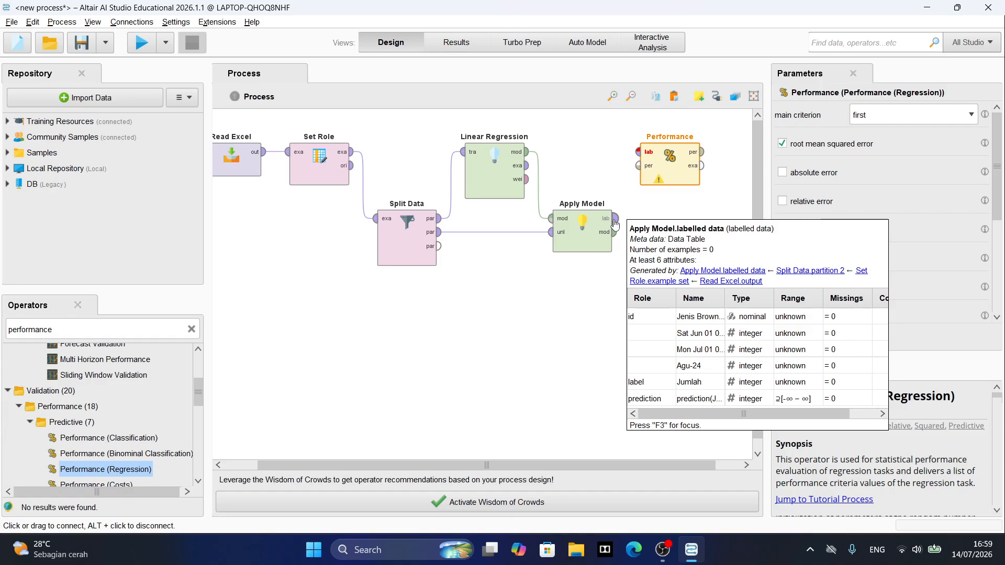
{"action": "left_click", "coordinate": [615, 219]}
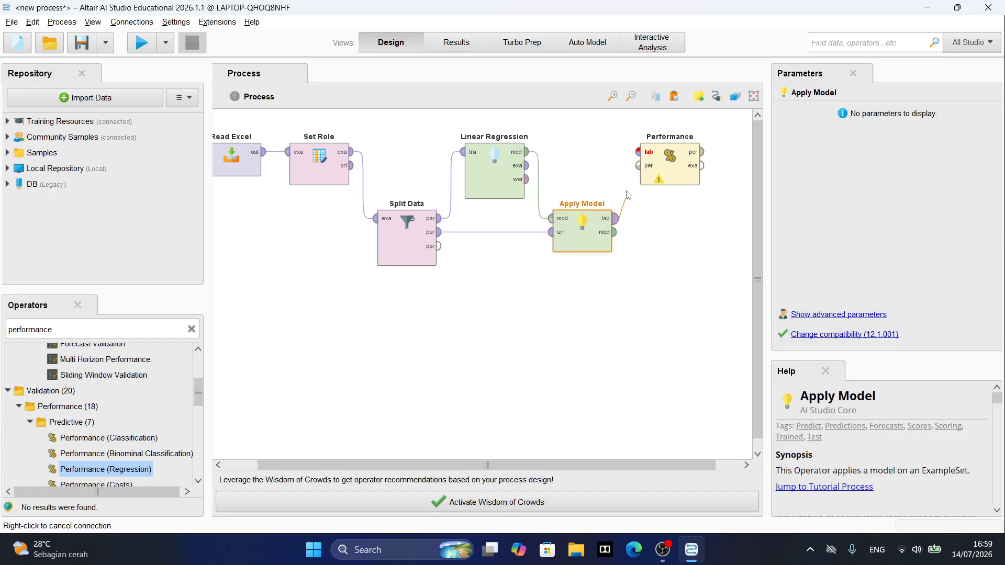
{"action": "left_click", "coordinate": [638, 153]}
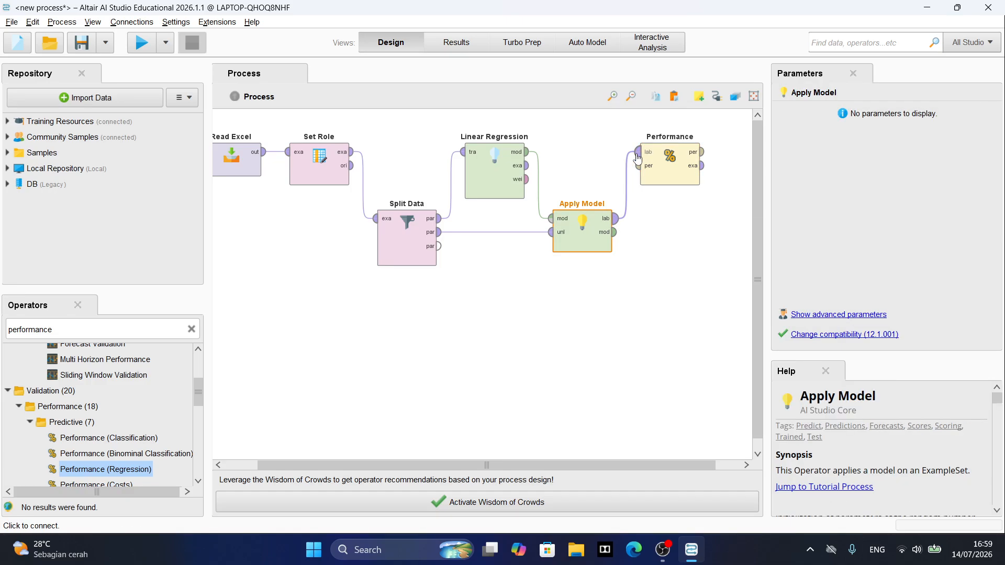
{"action": "left_click", "coordinate": [703, 156]}
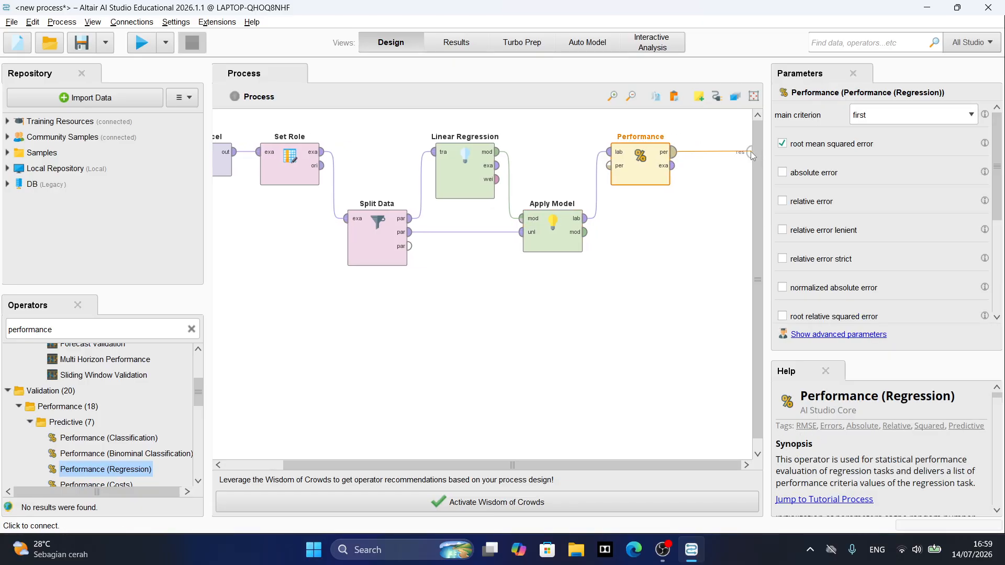
{"action": "left_click", "coordinate": [751, 156]}
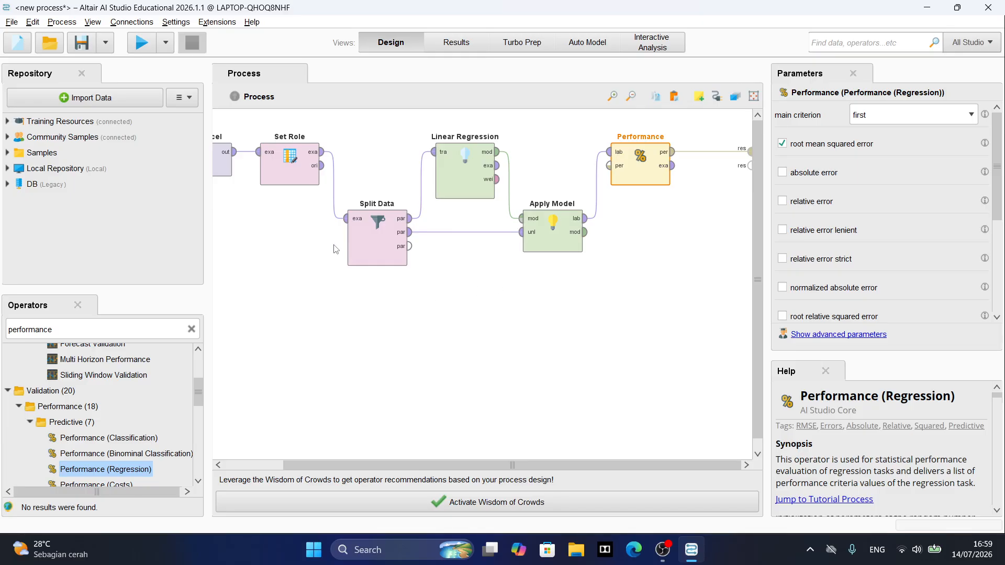
Run the process and review the performance vector, its description and the result history
{"action": "left_click", "coordinate": [137, 43]}
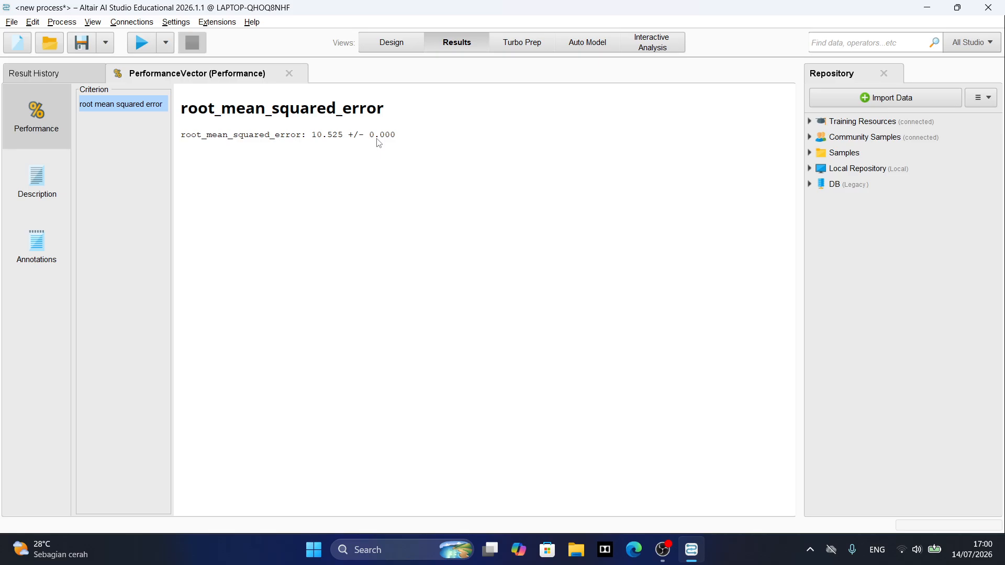
{"action": "left_click", "coordinate": [37, 183]}
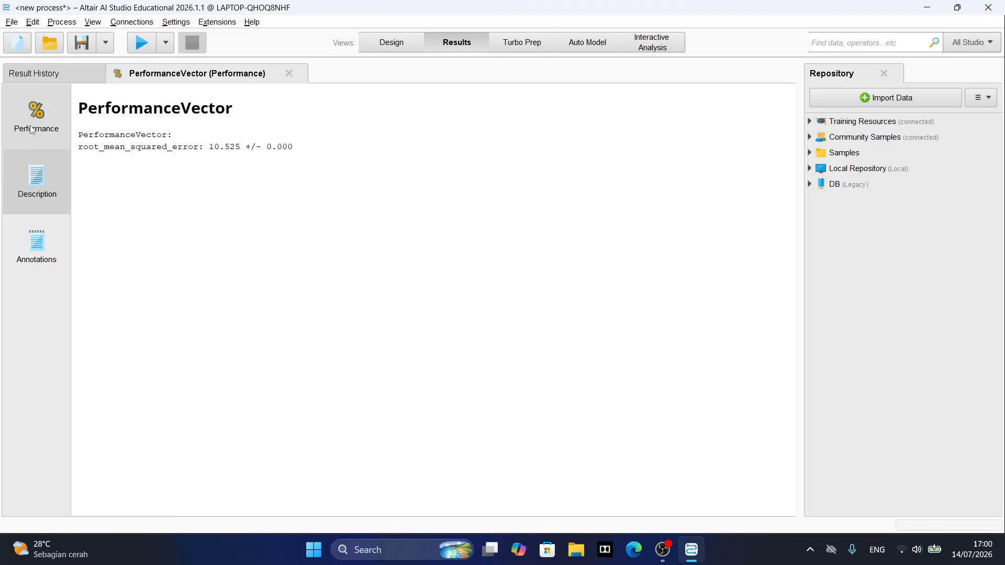
{"action": "left_click", "coordinate": [56, 79]}
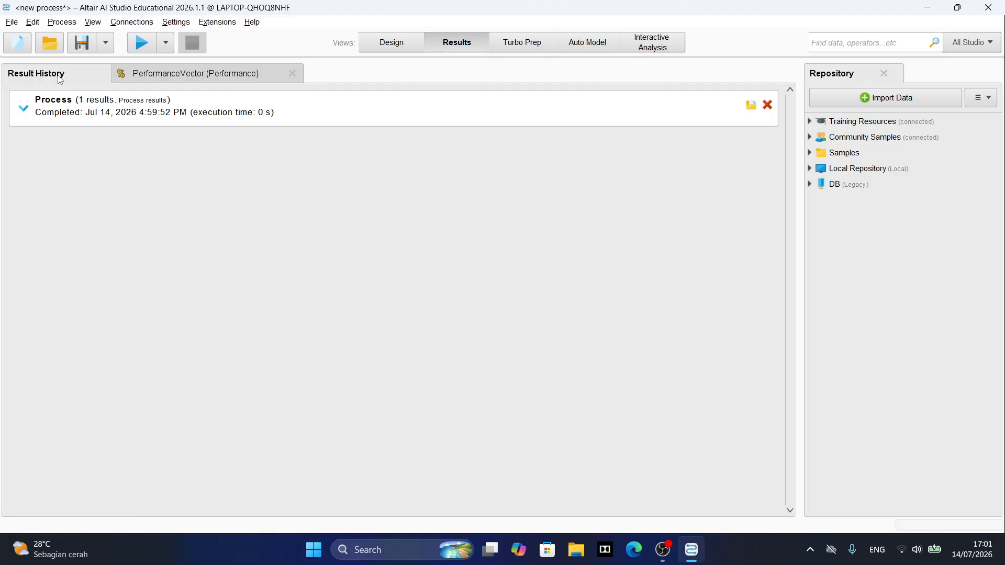
Return to the process design, review Read Excel's import of amanda_brownies_replikasi.xlsx through cell selection and column formats, and close the wizard without finishing
{"action": "left_click", "coordinate": [390, 42]}
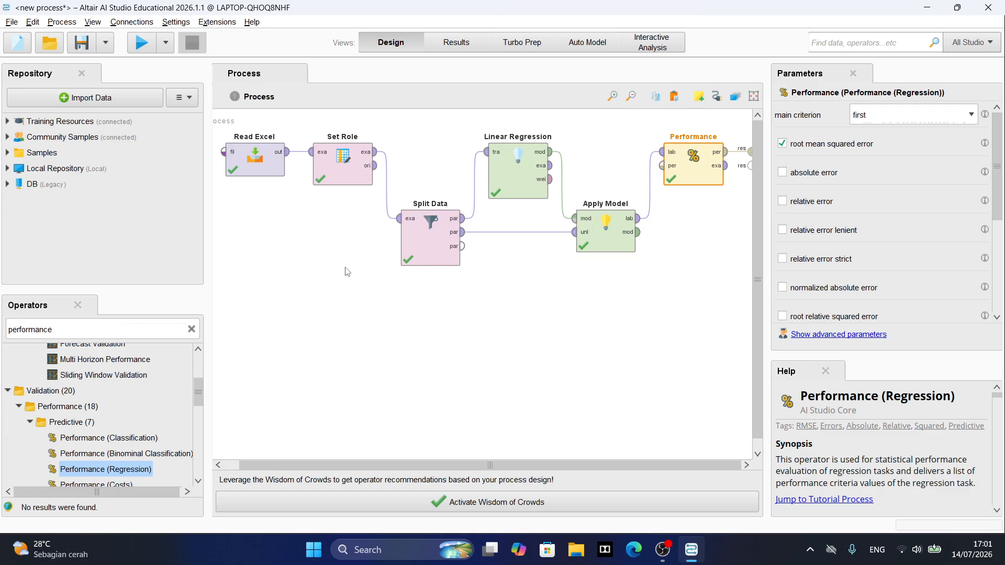
{"action": "double_click", "coordinate": [261, 173]}
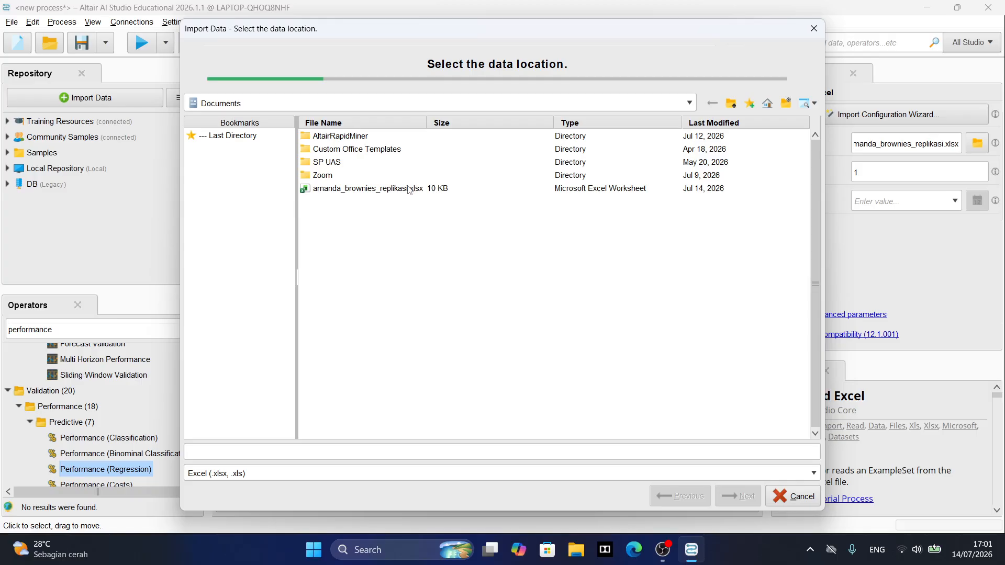
{"action": "left_click", "coordinate": [408, 189]}
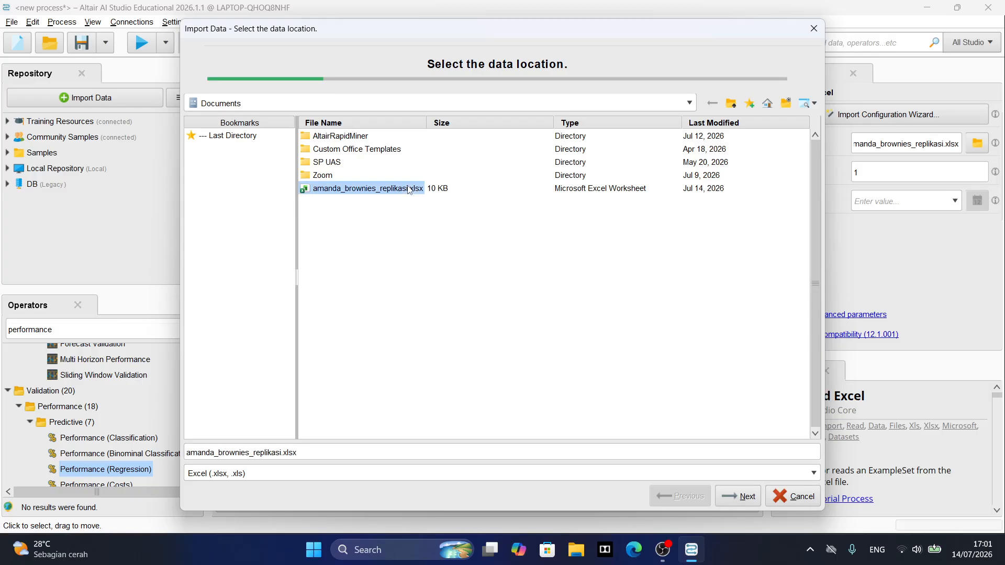
{"action": "left_click", "coordinate": [735, 505]}
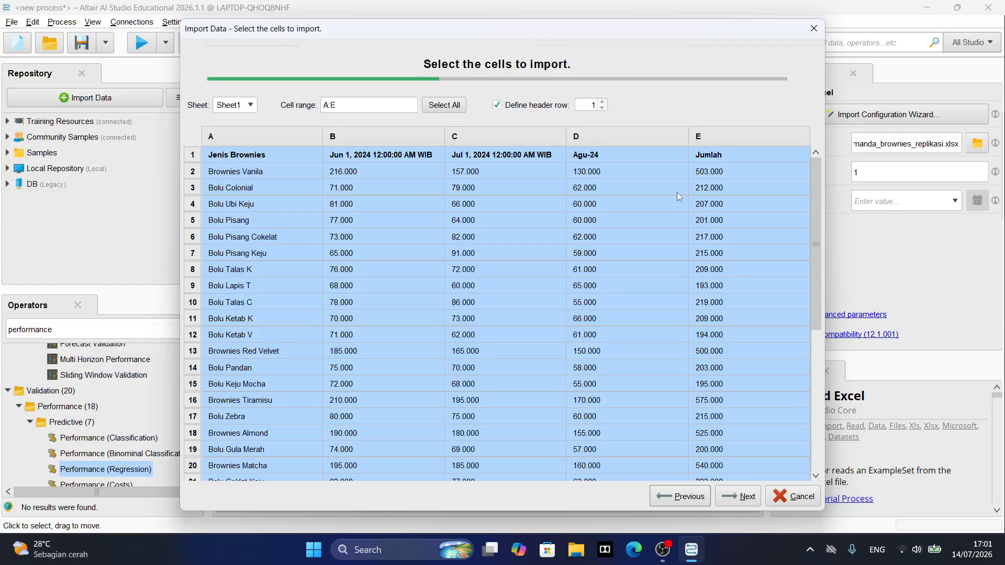
{"action": "left_click", "coordinate": [744, 496]}
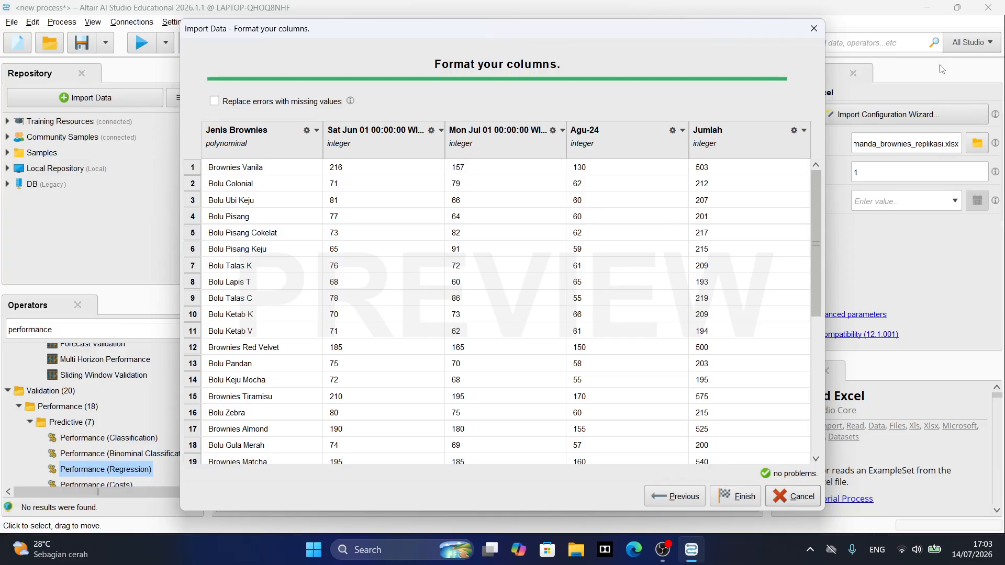
{"action": "left_click", "coordinate": [814, 28]}
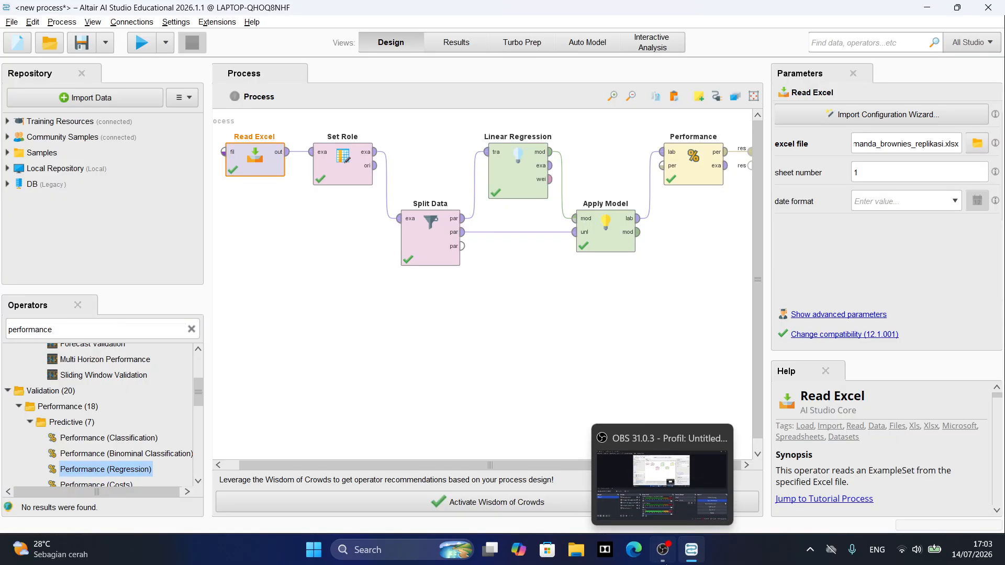
{"action": "left_click", "coordinate": [663, 549]}
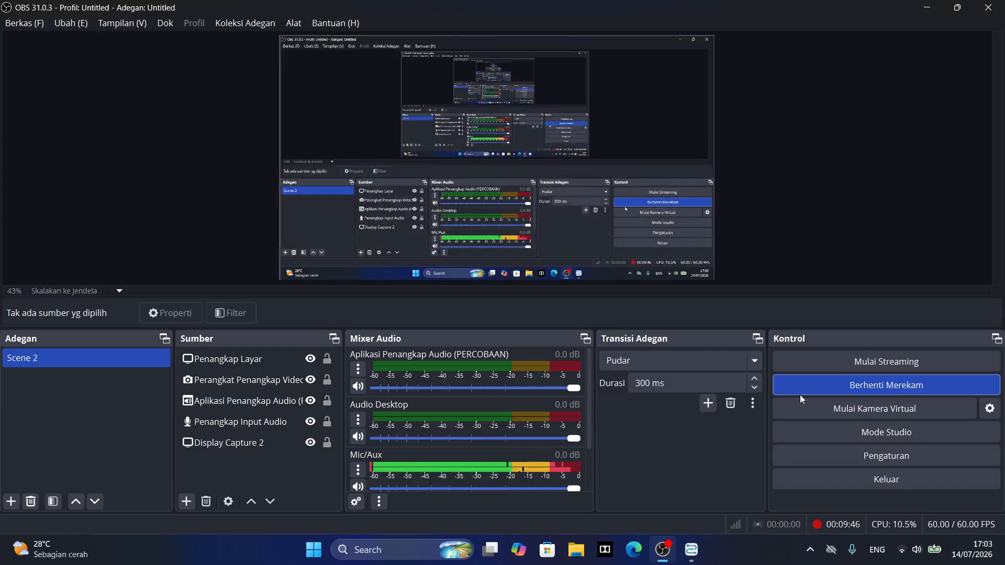